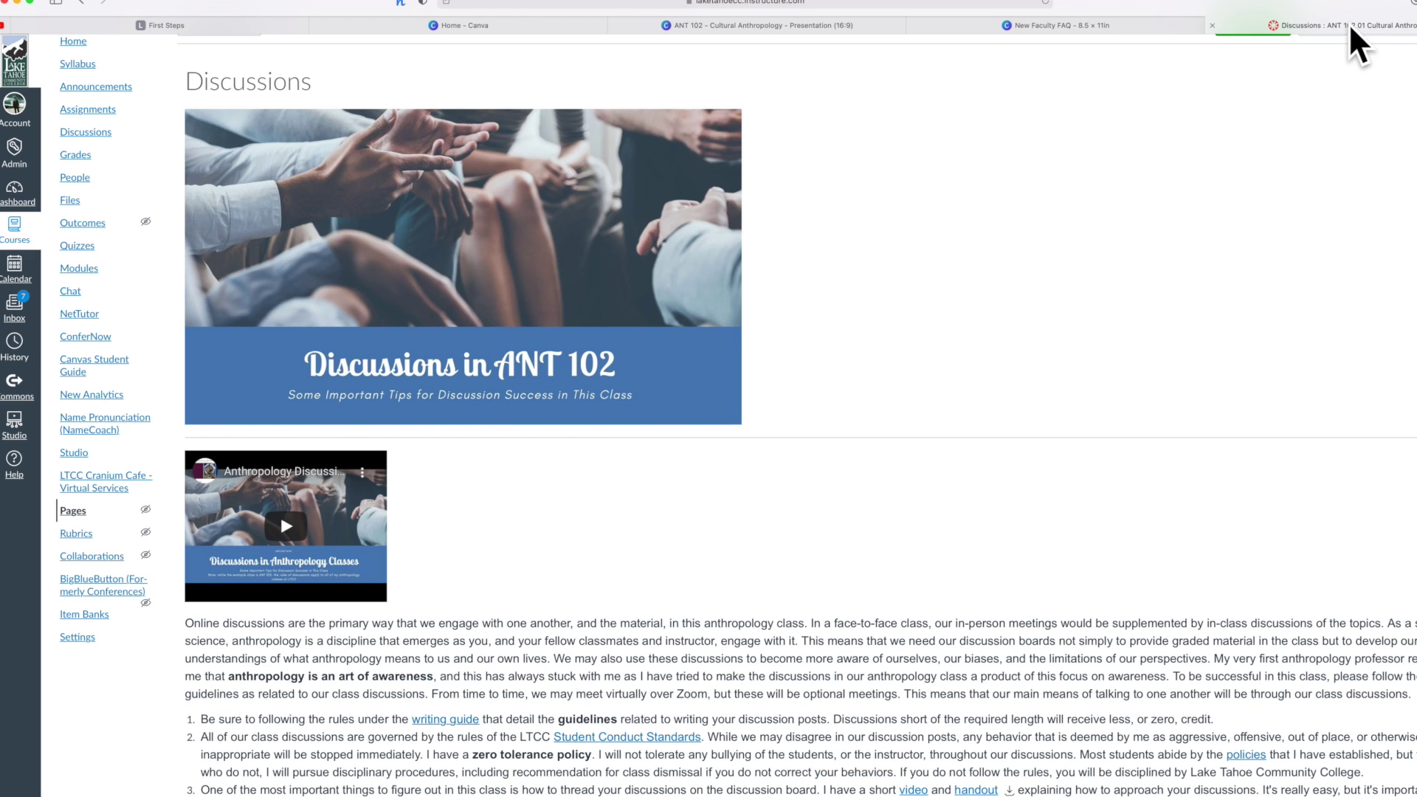
# - Go to the ANT 102 course home, look over the Discussions page, then return home
pyautogui.scroll(2, 157, 106)
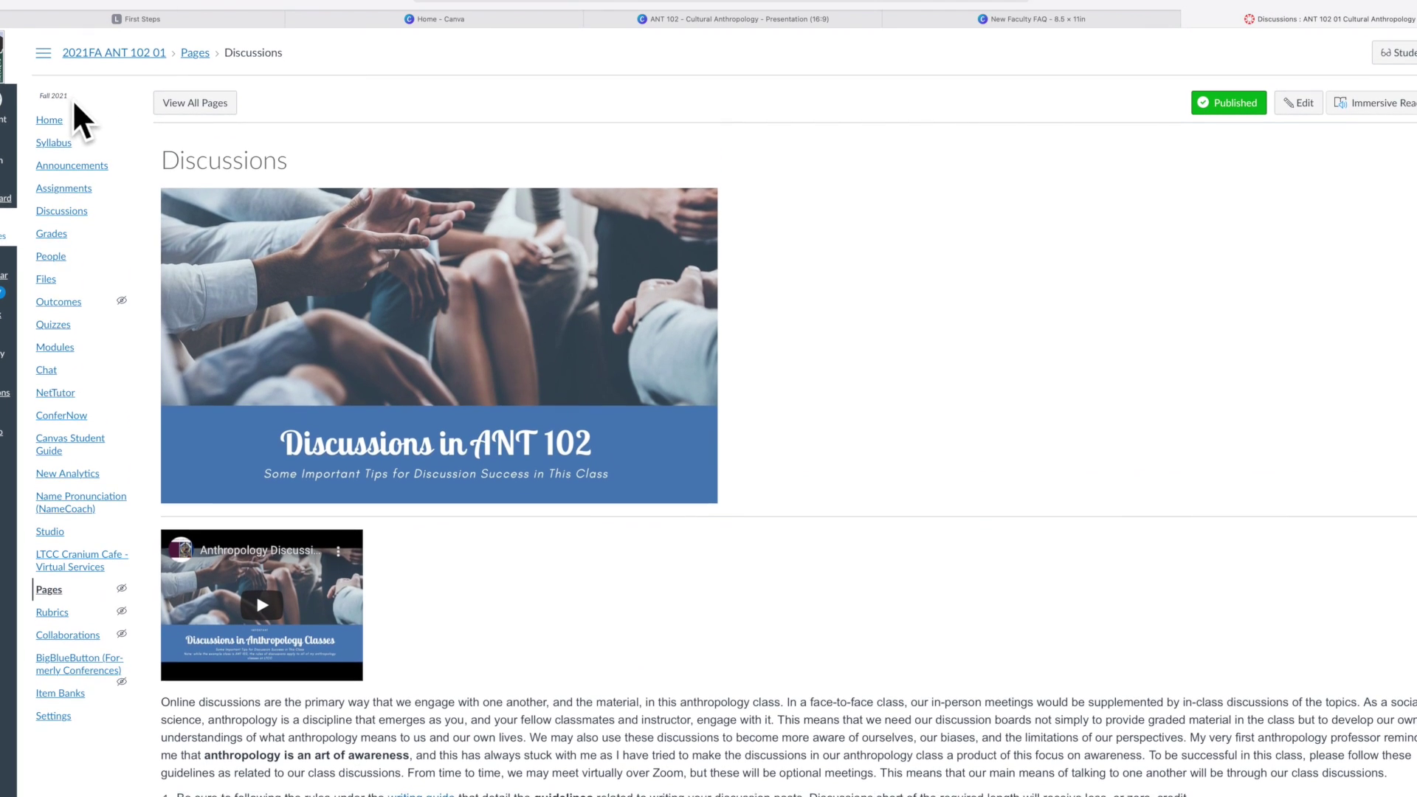
pyautogui.click(42, 115)
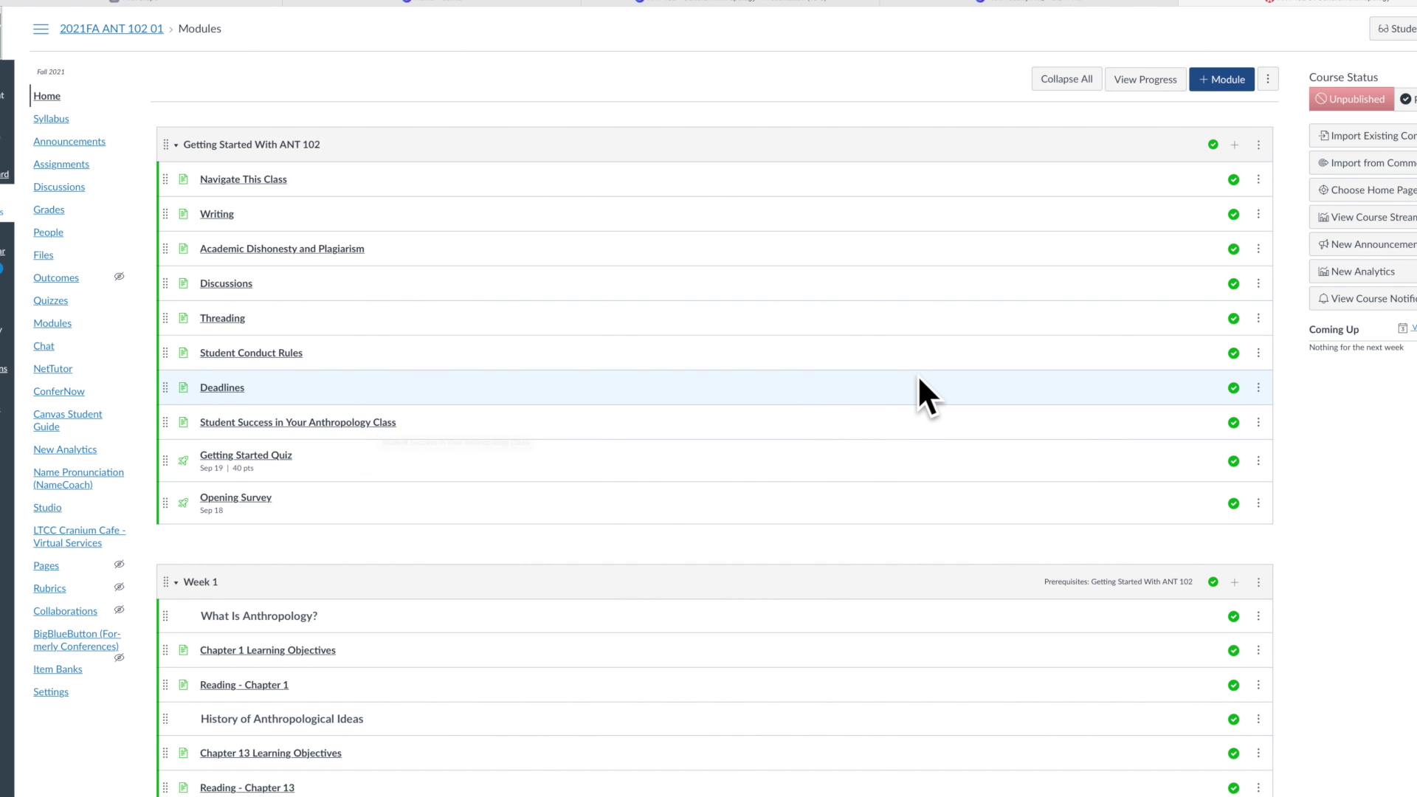
pyautogui.click(457, 281)
pyautogui.scroll(-1, 672, 383)
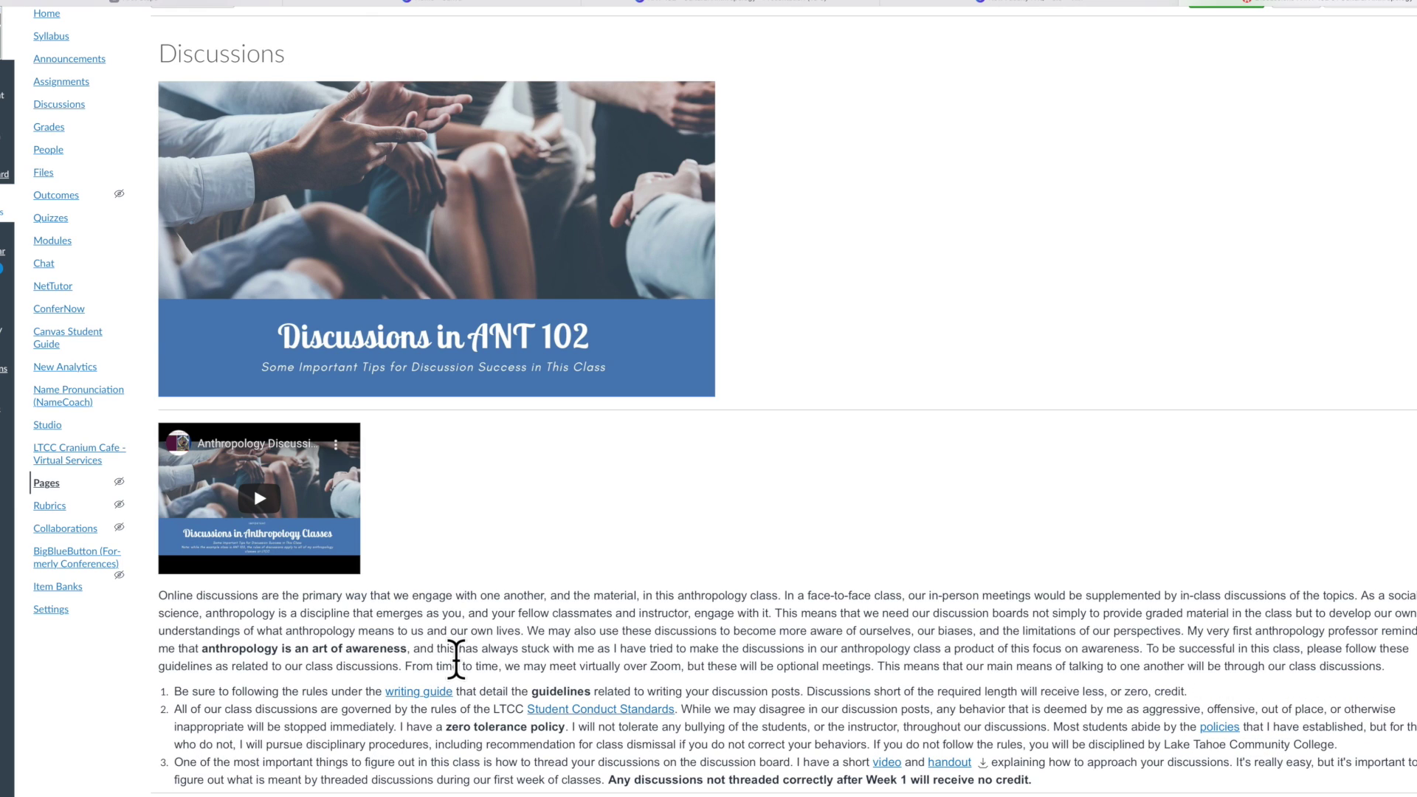
pyautogui.scroll(2, 456, 660)
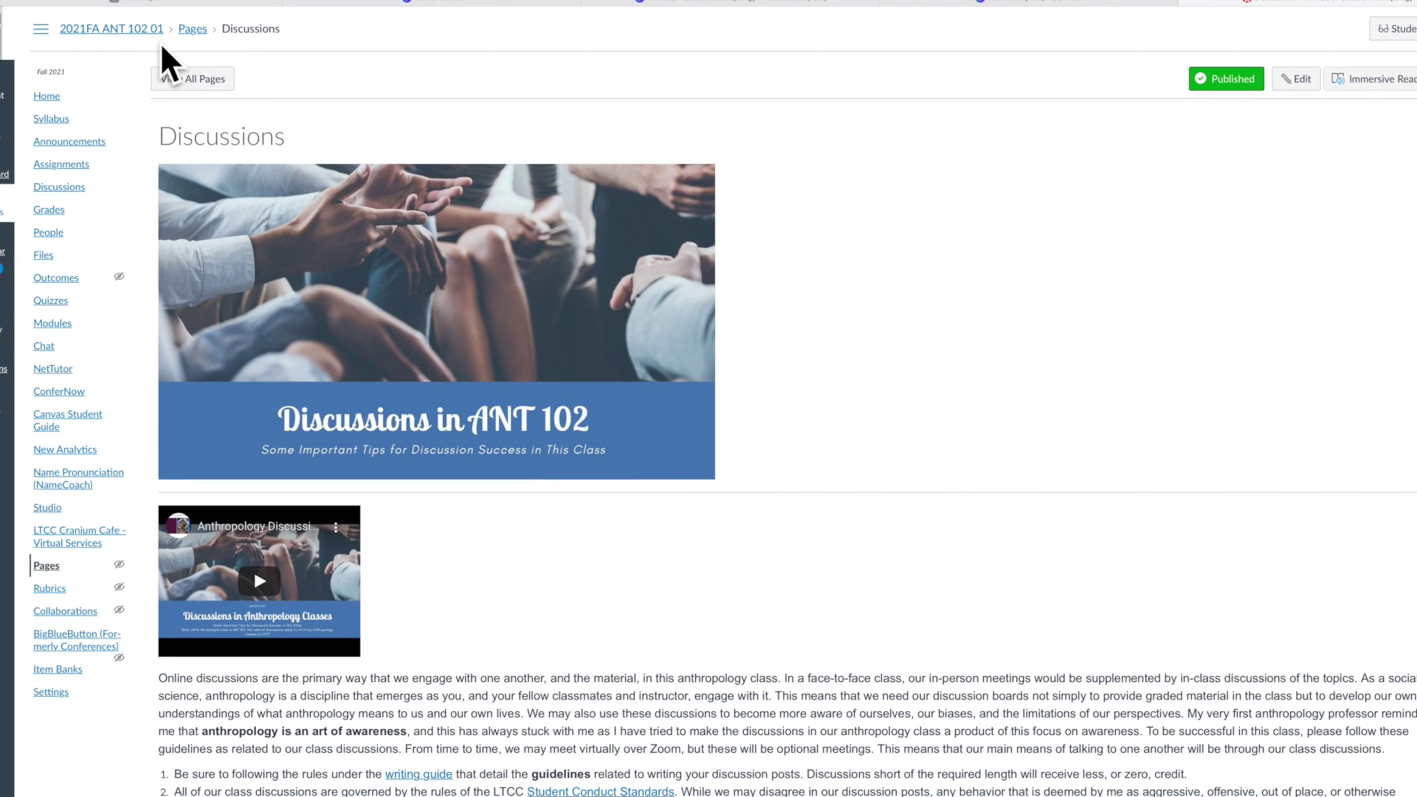
pyautogui.click(74, 28)
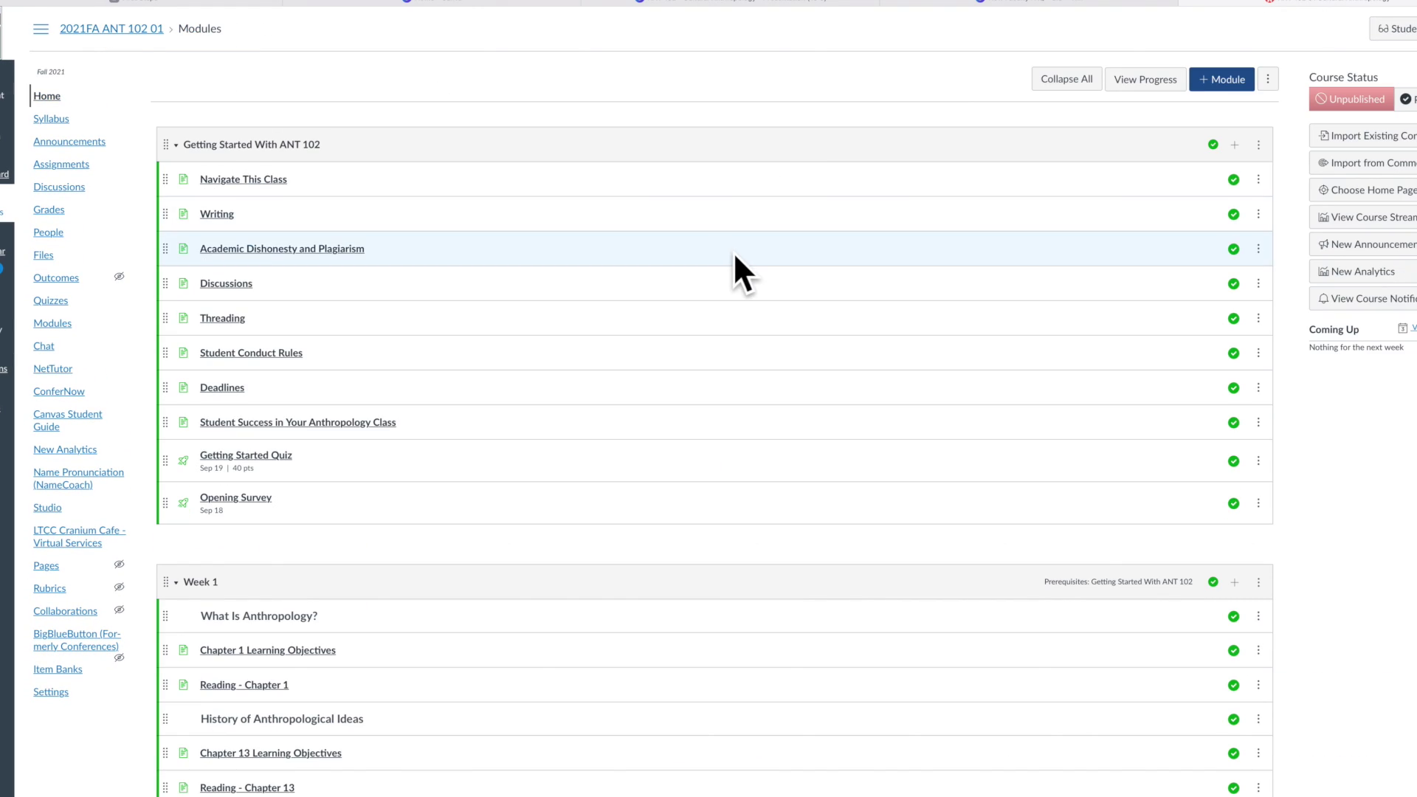
# - Open the Student Conduct Rules page and play, then pause, its embedded conduct video
pyautogui.click(279, 353)
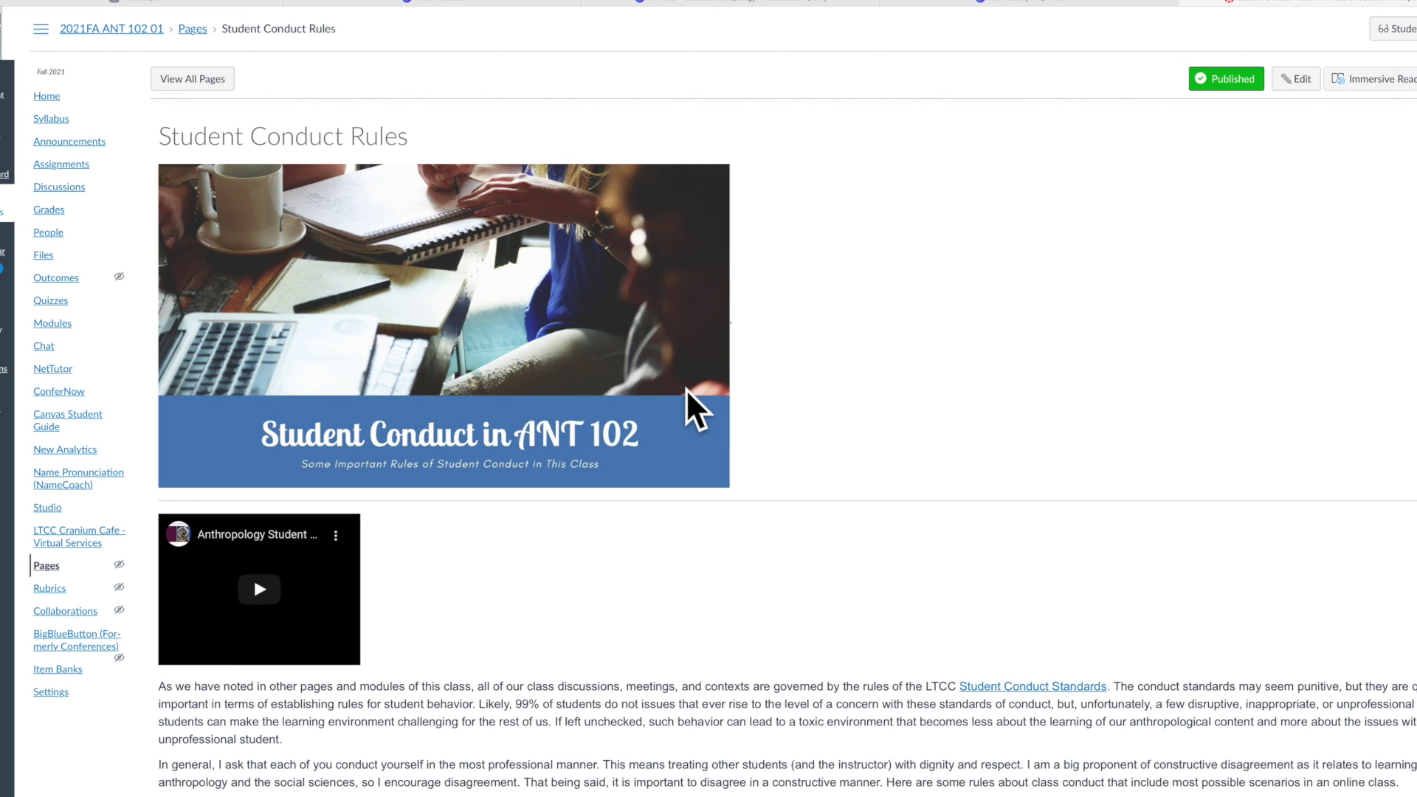
pyautogui.scroll(-5, 685, 389)
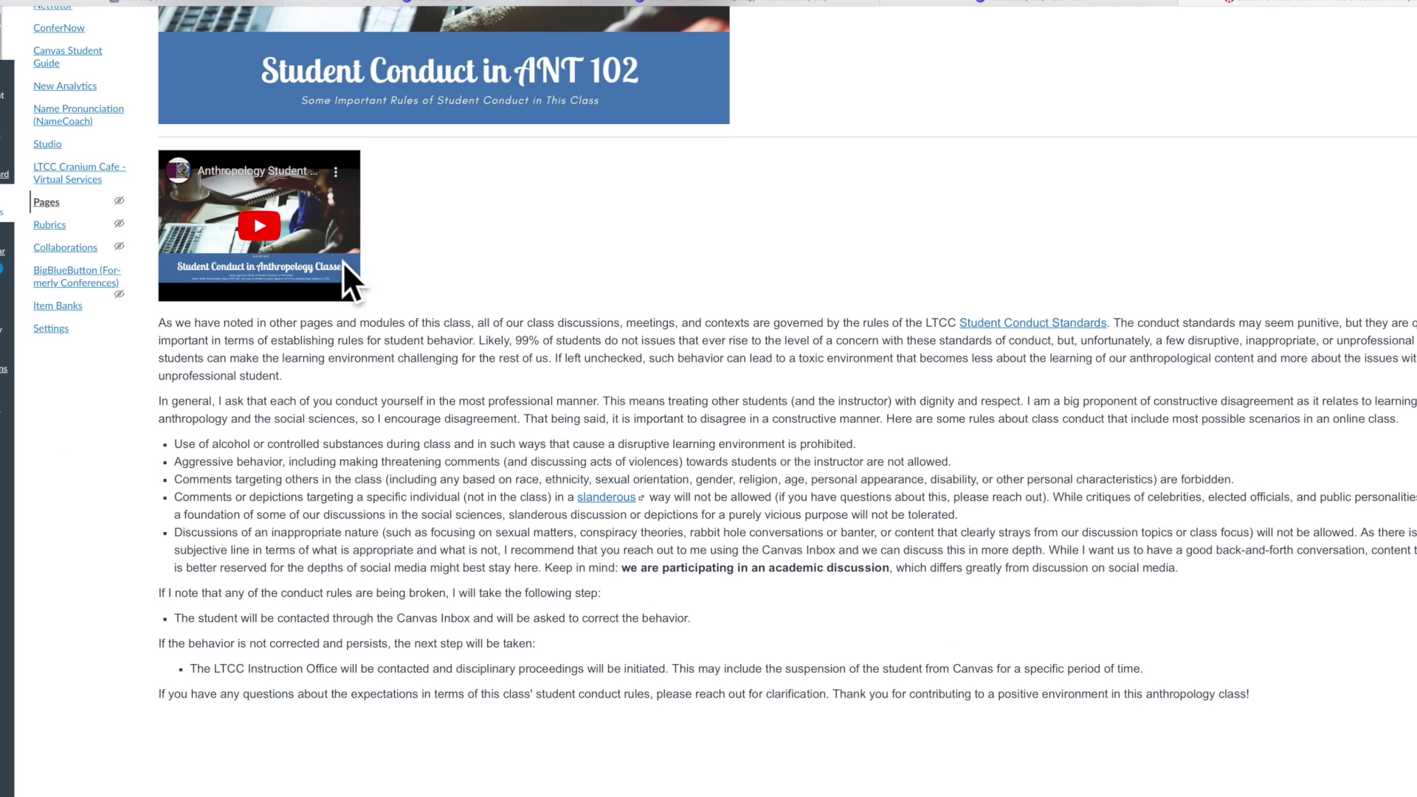
pyautogui.click(273, 224)
pyautogui.scroll(2, 425, 345)
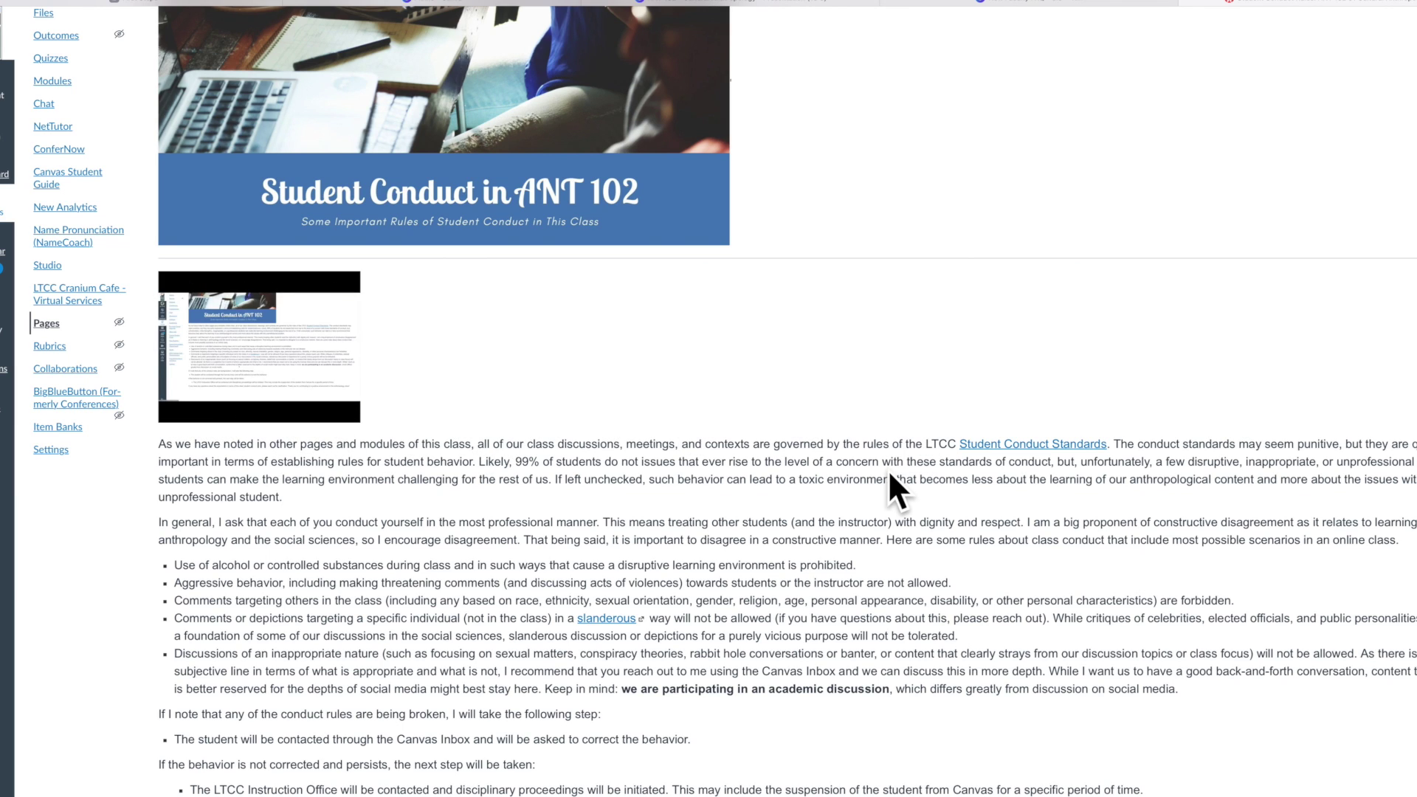
pyautogui.click(177, 411)
pyautogui.scroll(-2, 592, 411)
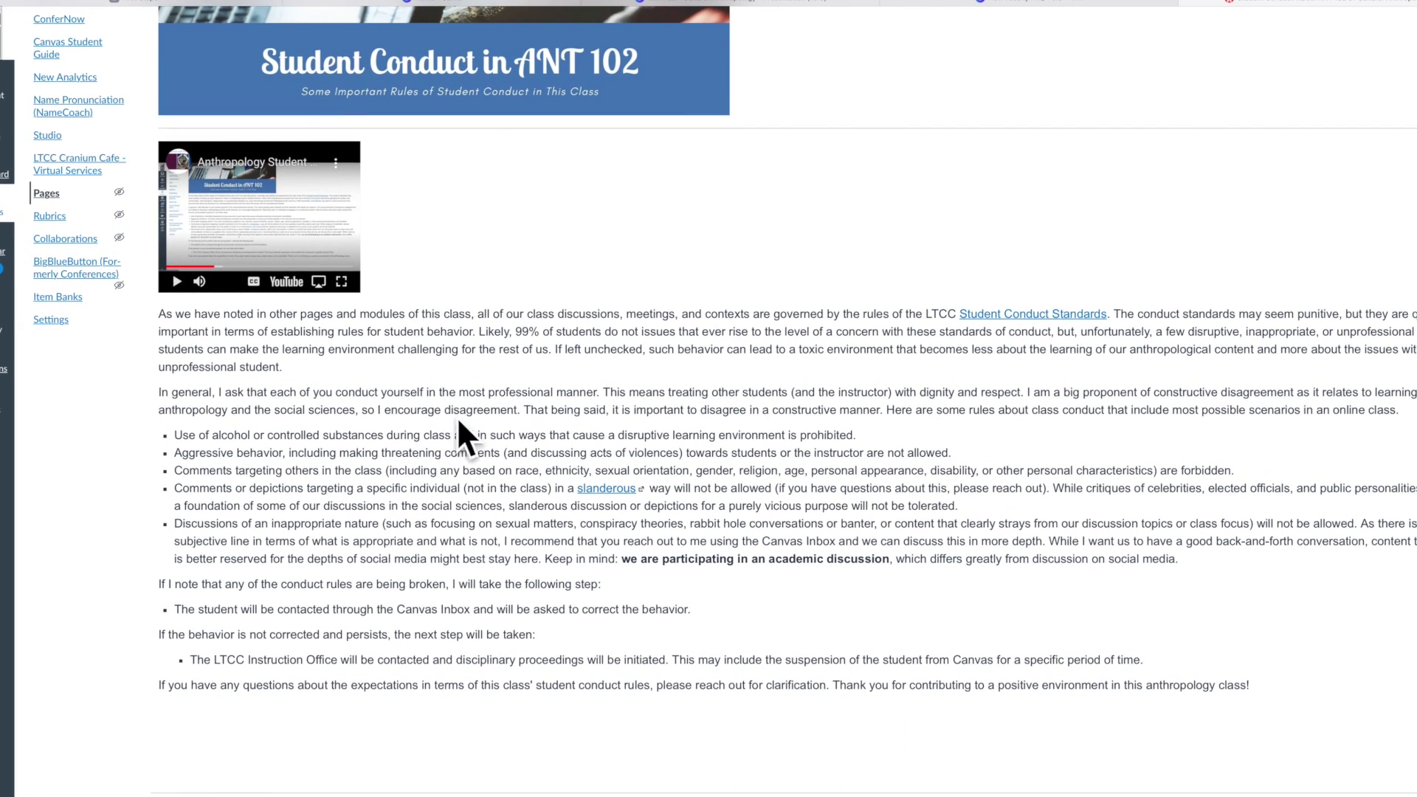
# - Highlight the alcohol and substances rule, the listed personal characteristics, and the phrase about absent individuals
pyautogui.moveTo(175, 435); pyautogui.dragTo(191, 433)
pyautogui.tripleClick(192, 433)
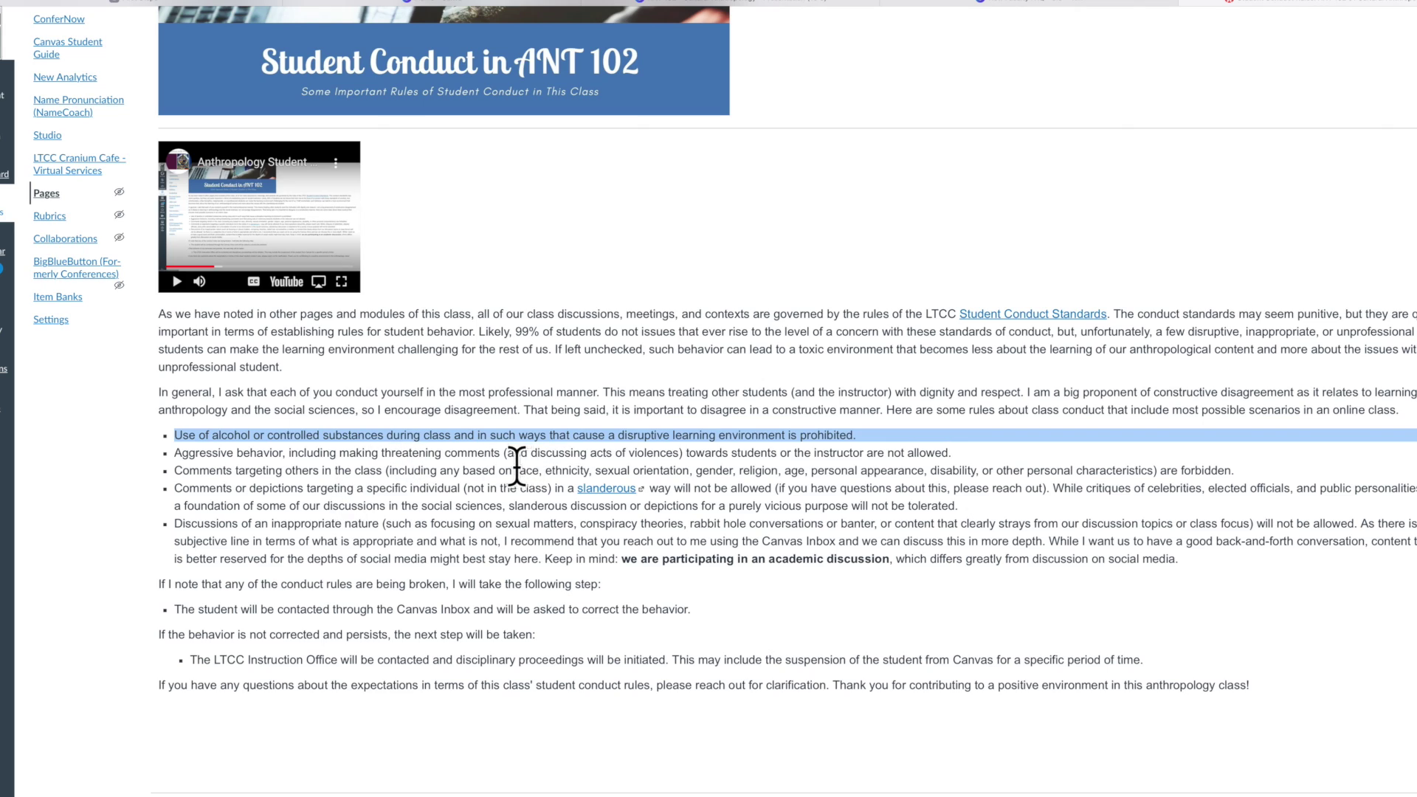
pyautogui.moveTo(514, 470); pyautogui.dragTo(1172, 470)
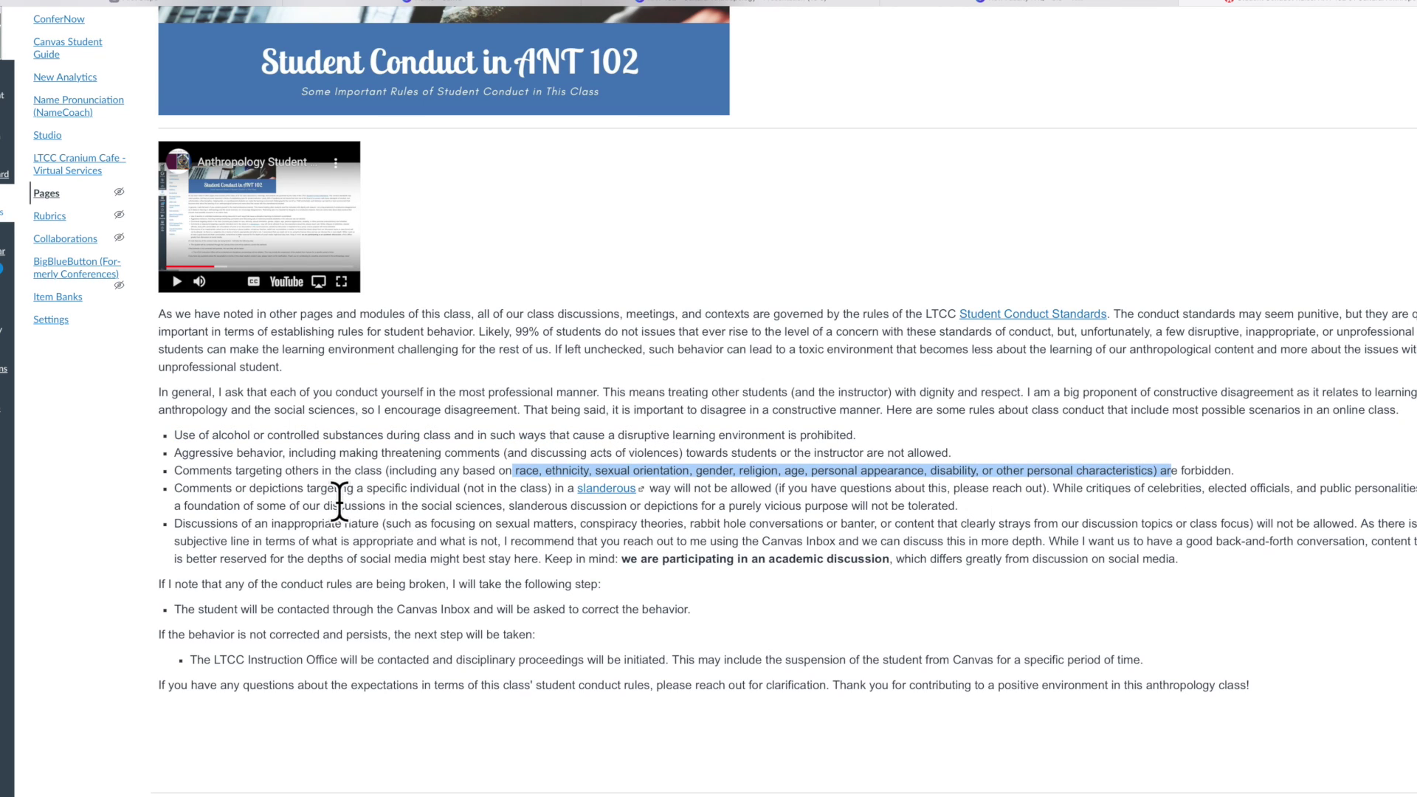
pyautogui.moveTo(430, 488); pyautogui.dragTo(547, 489)
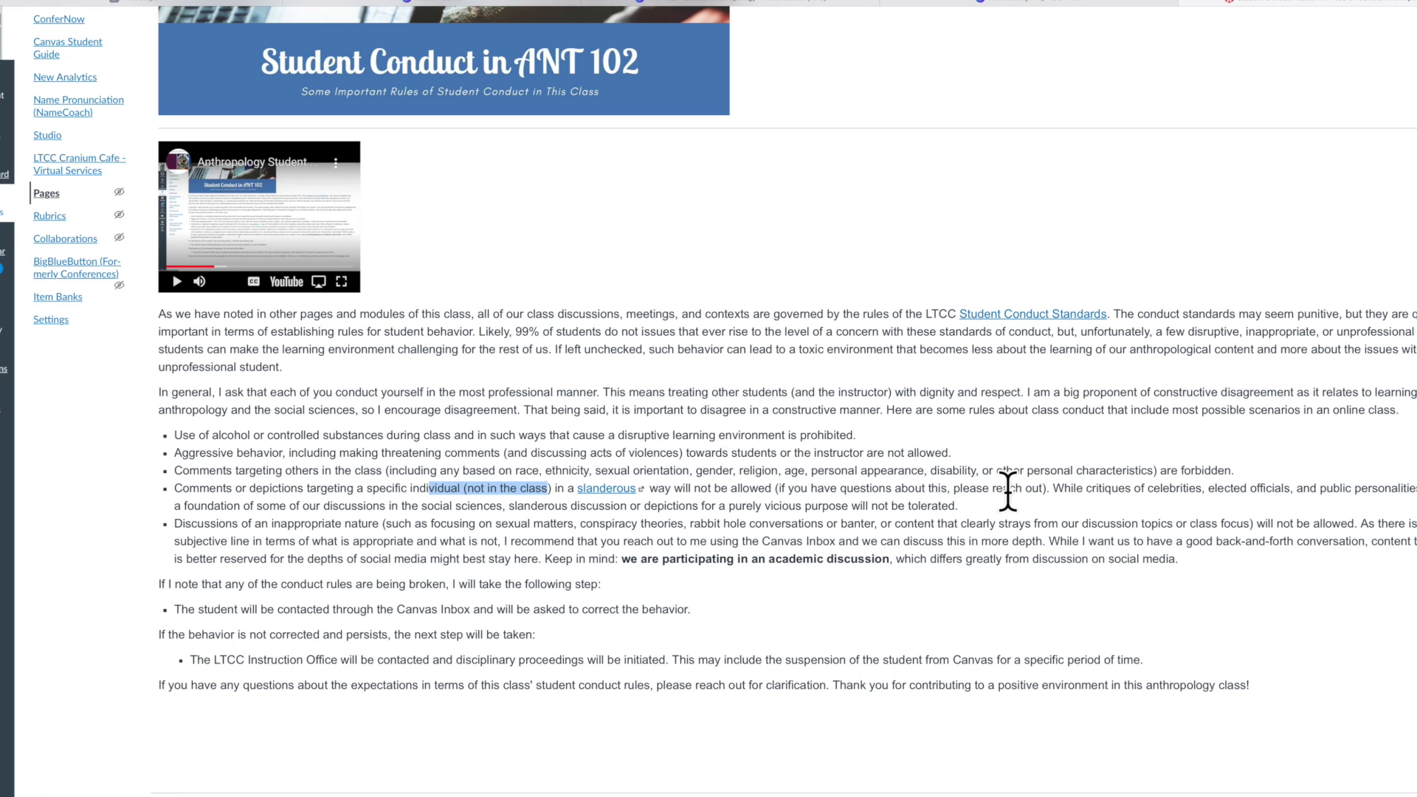
# - Highlight the sentences on critiques of public figures and slanderous discussion, then scroll back up
pyautogui.click(1115, 495)
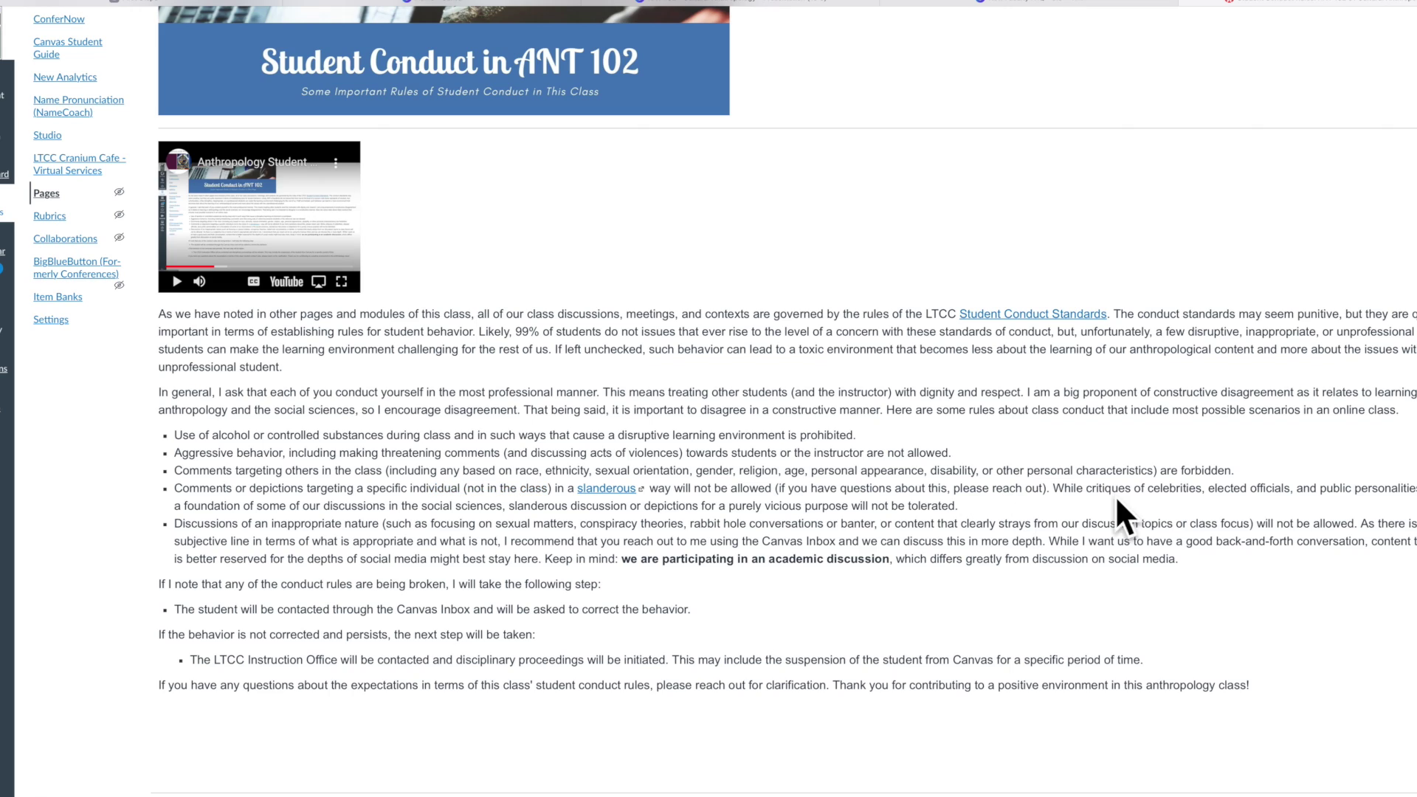
pyautogui.moveTo(1054, 488); pyautogui.dragTo(1100, 502)
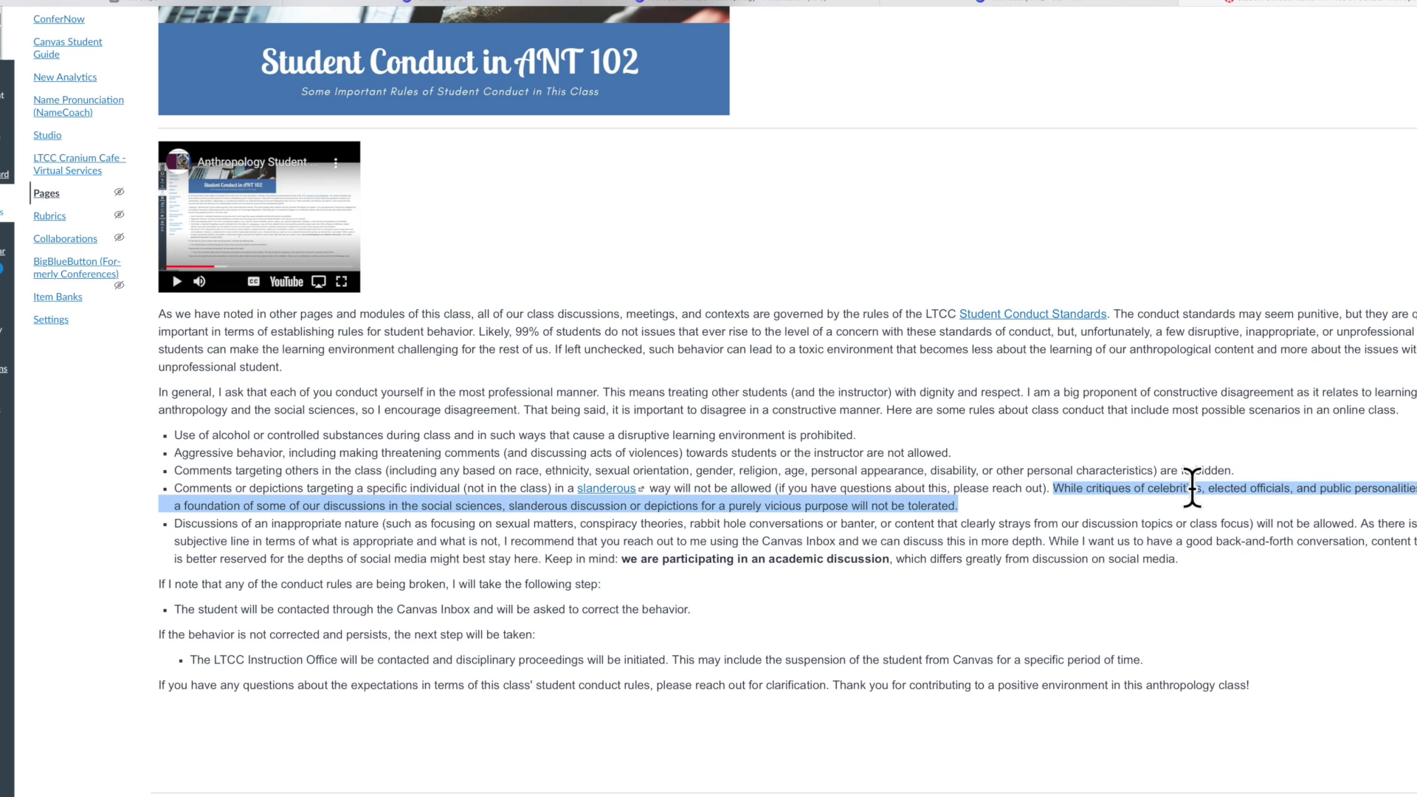
pyautogui.click(1015, 528)
pyautogui.moveTo(504, 505); pyautogui.dragTo(1060, 506)
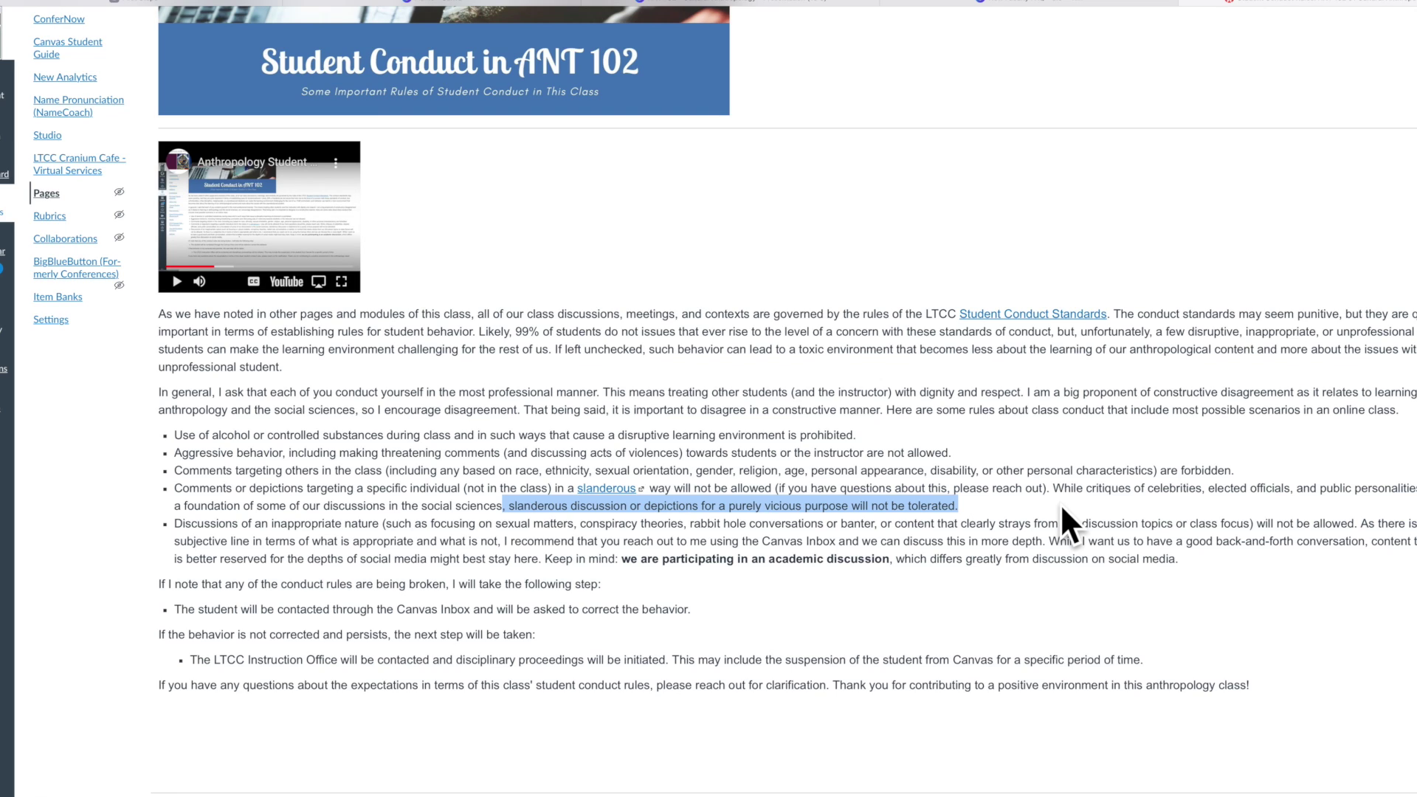
pyautogui.click(781, 394)
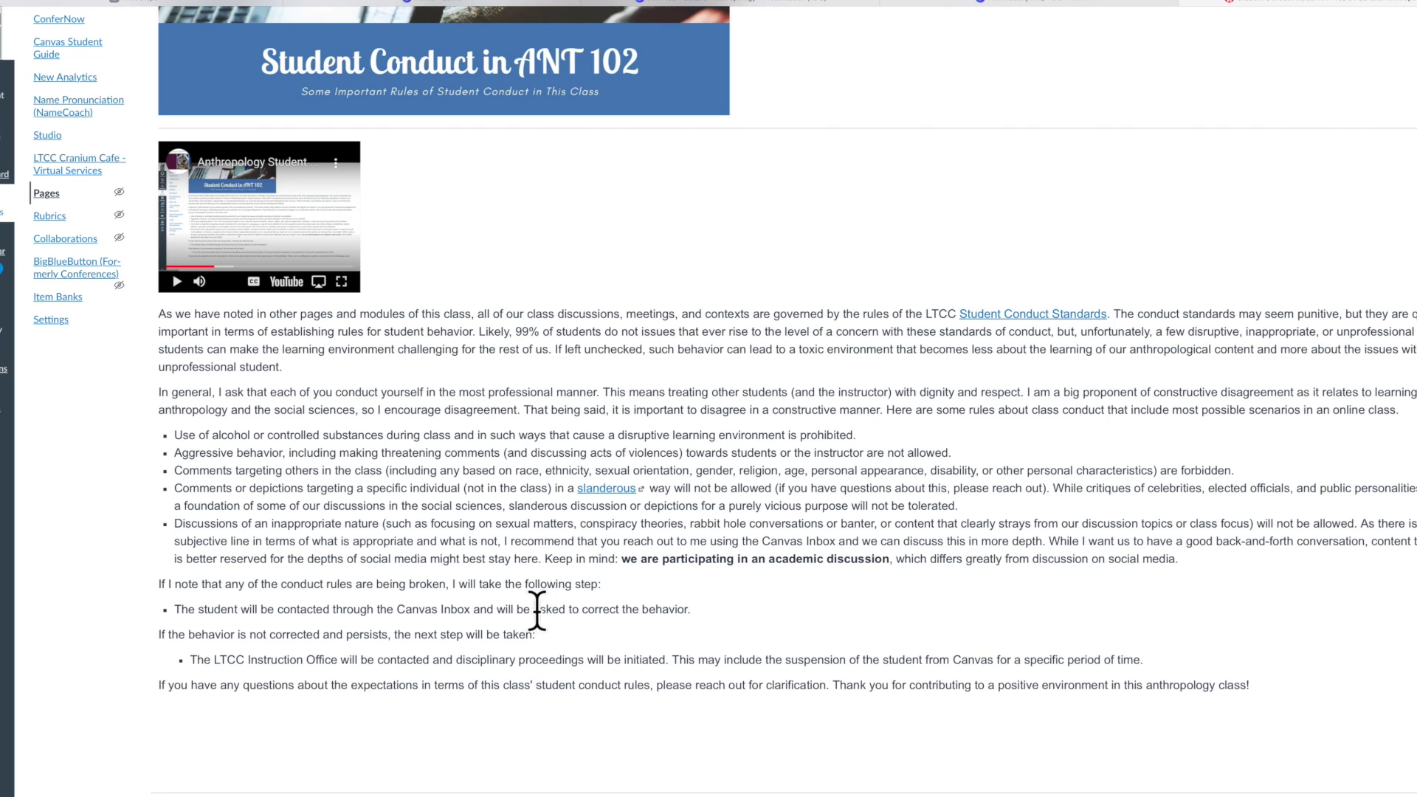
pyautogui.scroll(1, 831, 620)
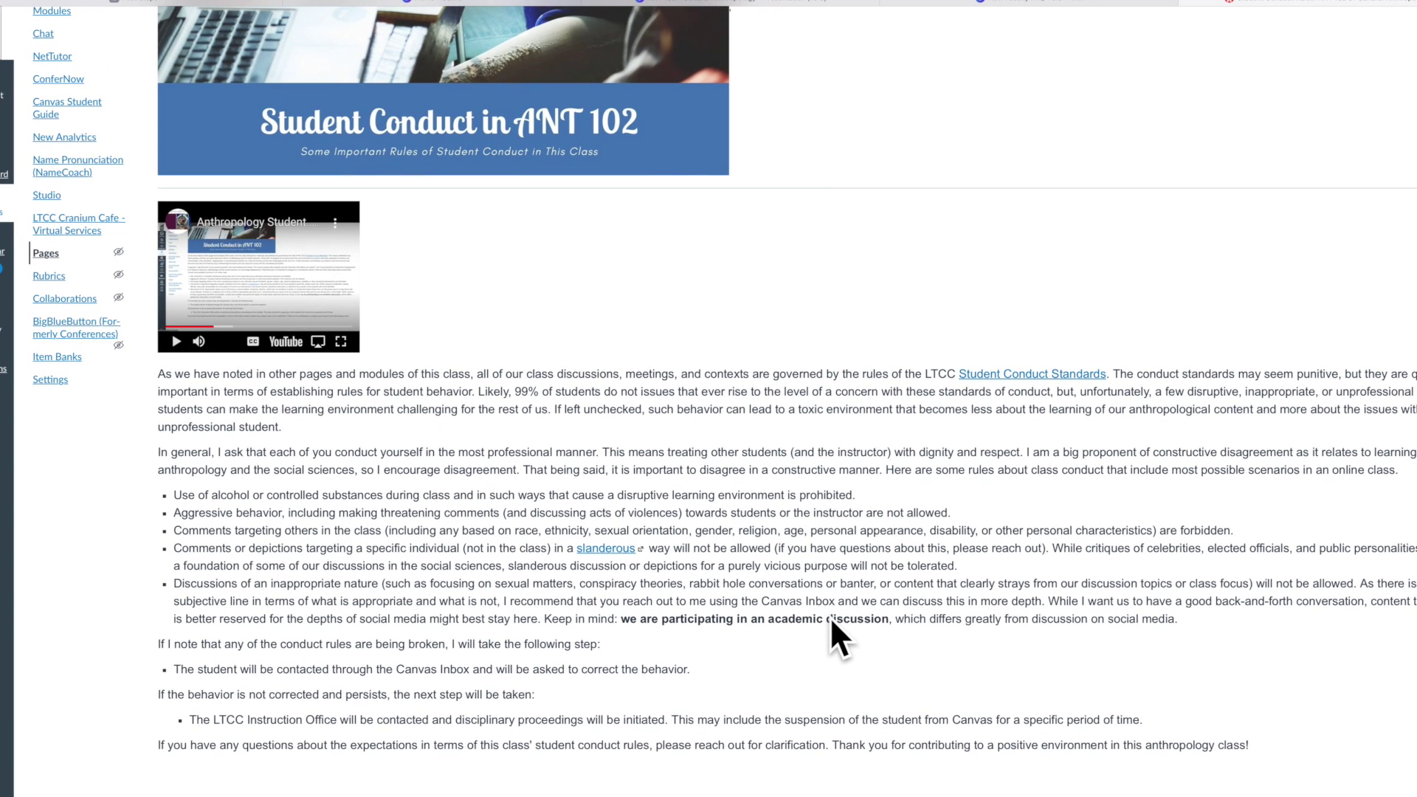
pyautogui.scroll(1, 829, 619)
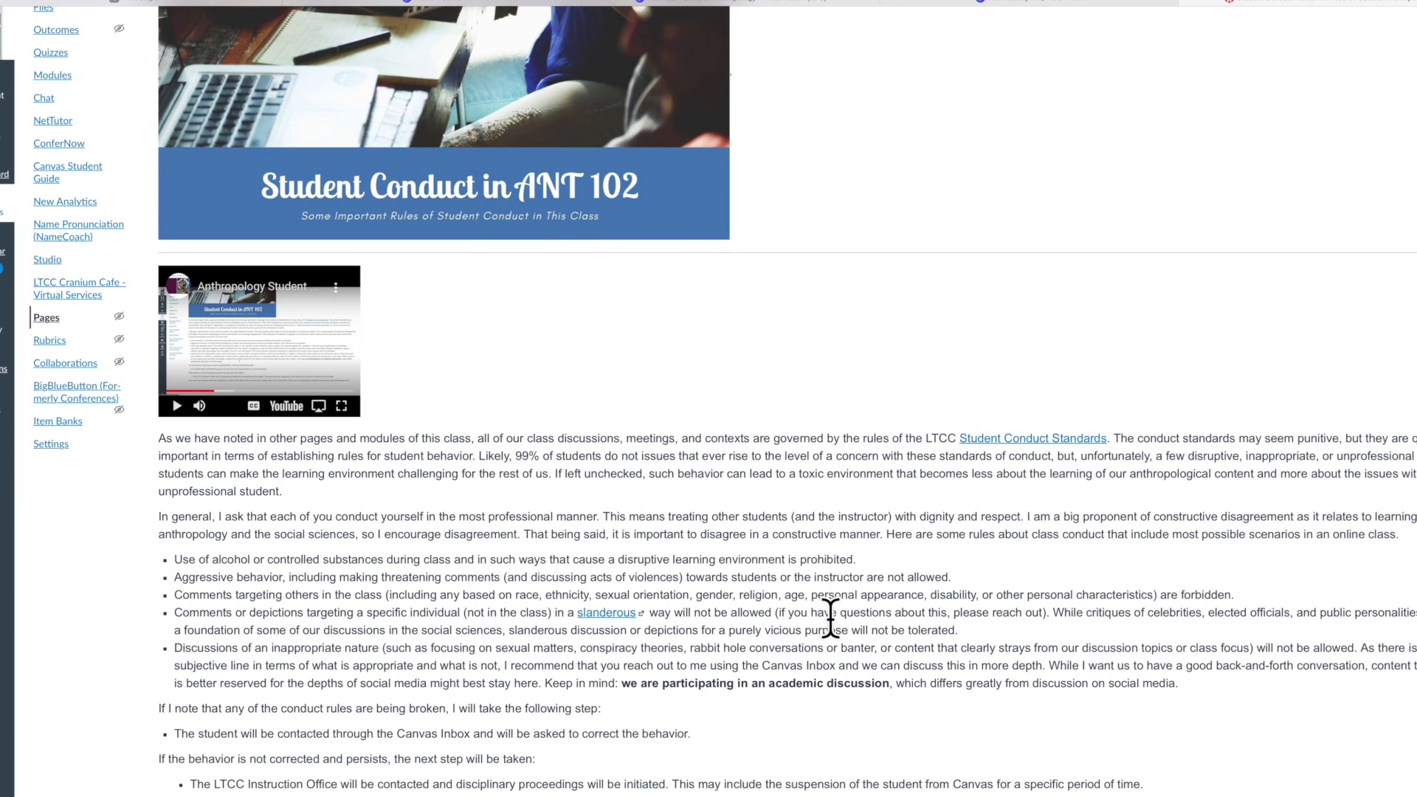
pyautogui.click(1012, 438)
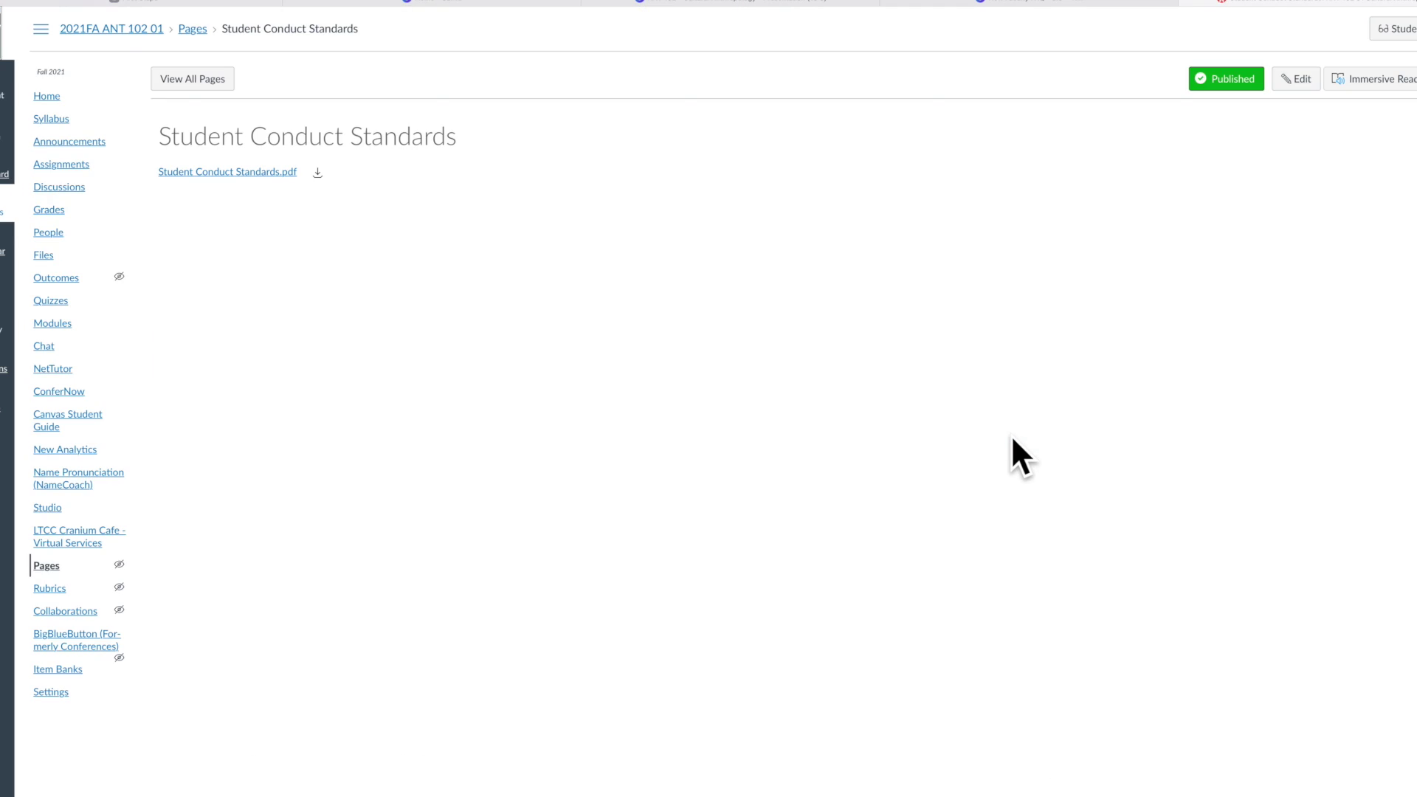
pyautogui.click(254, 169)
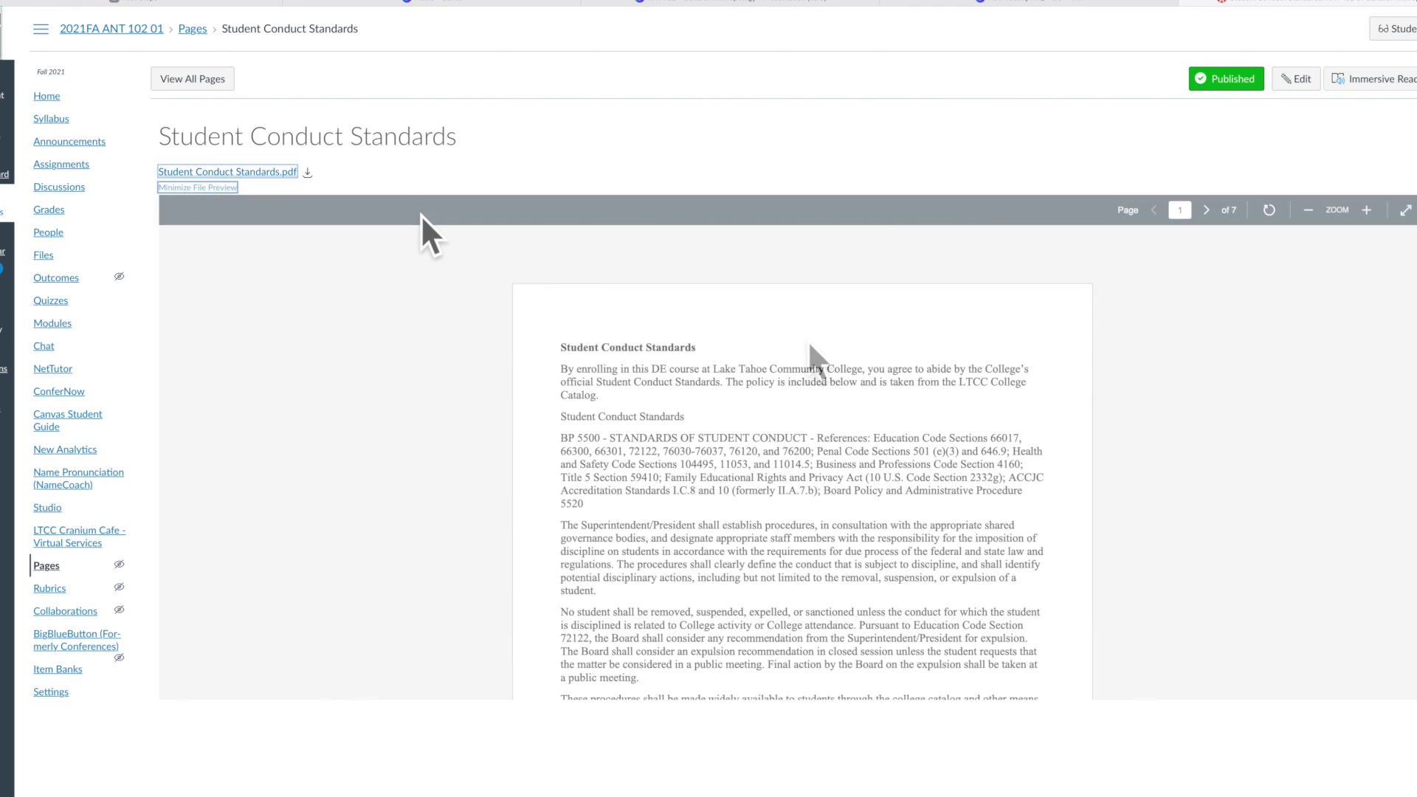
pyautogui.scroll(-5, 642, 405)
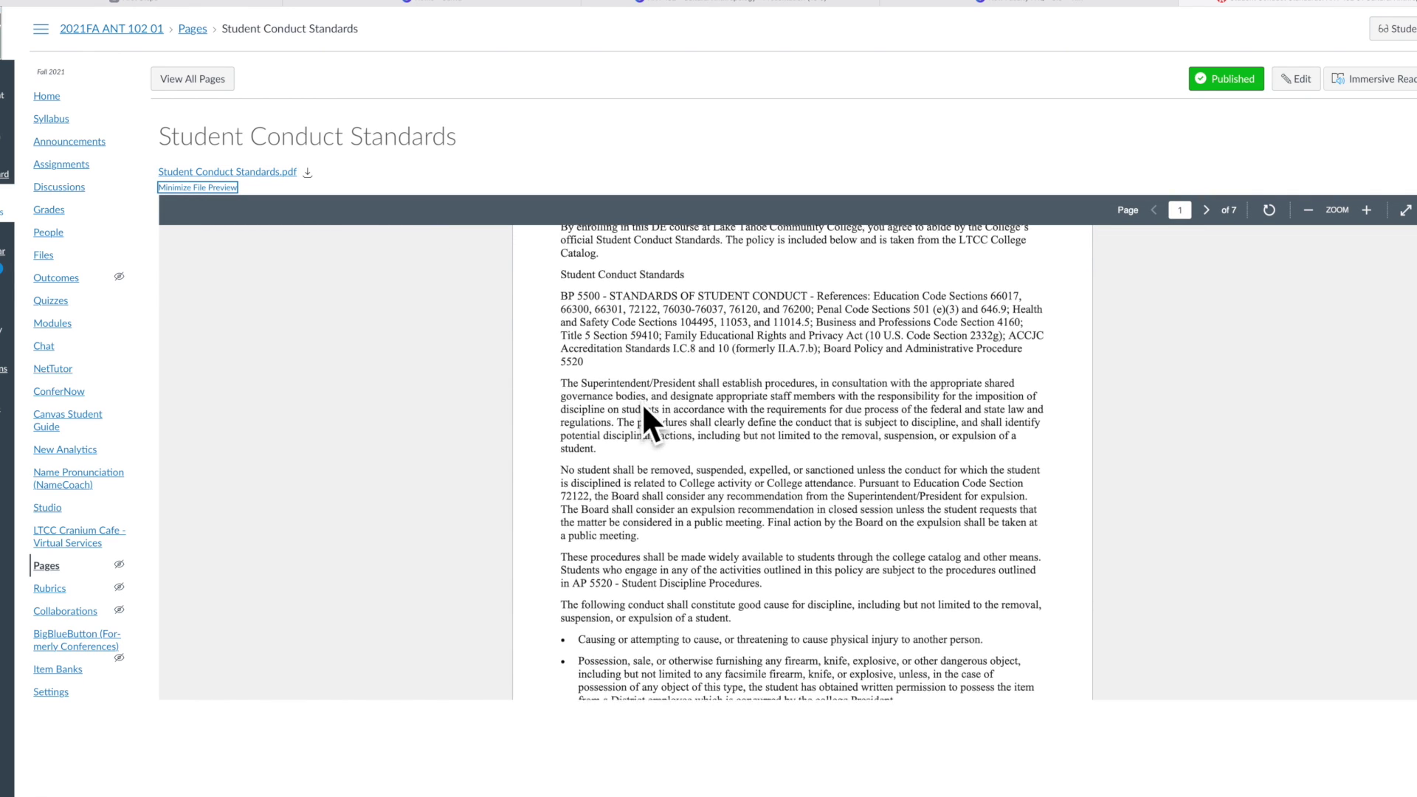
pyautogui.scroll(3, 642, 404)
pyautogui.scroll(2, 643, 410)
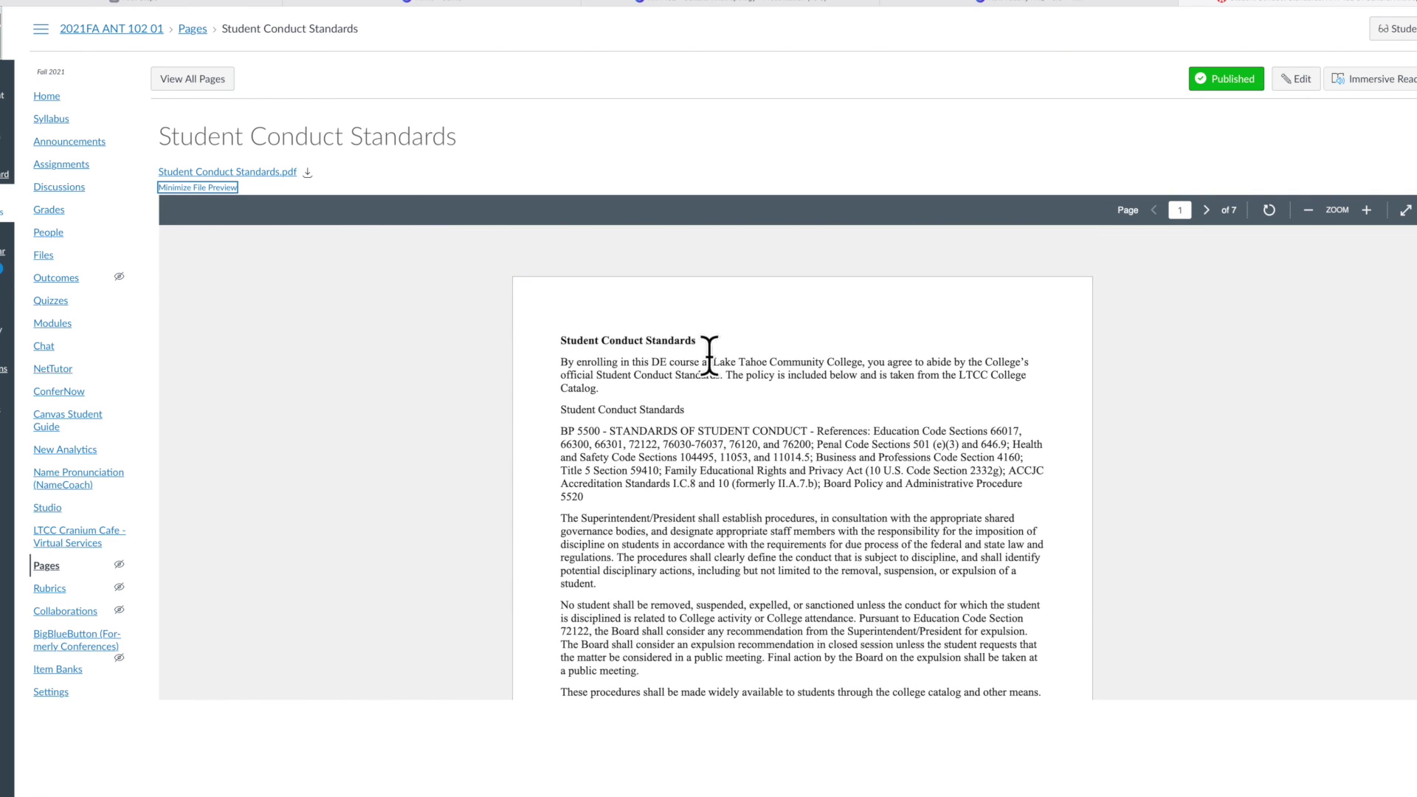
pyautogui.click(677, 339)
pyautogui.scroll(-3, 741, 411)
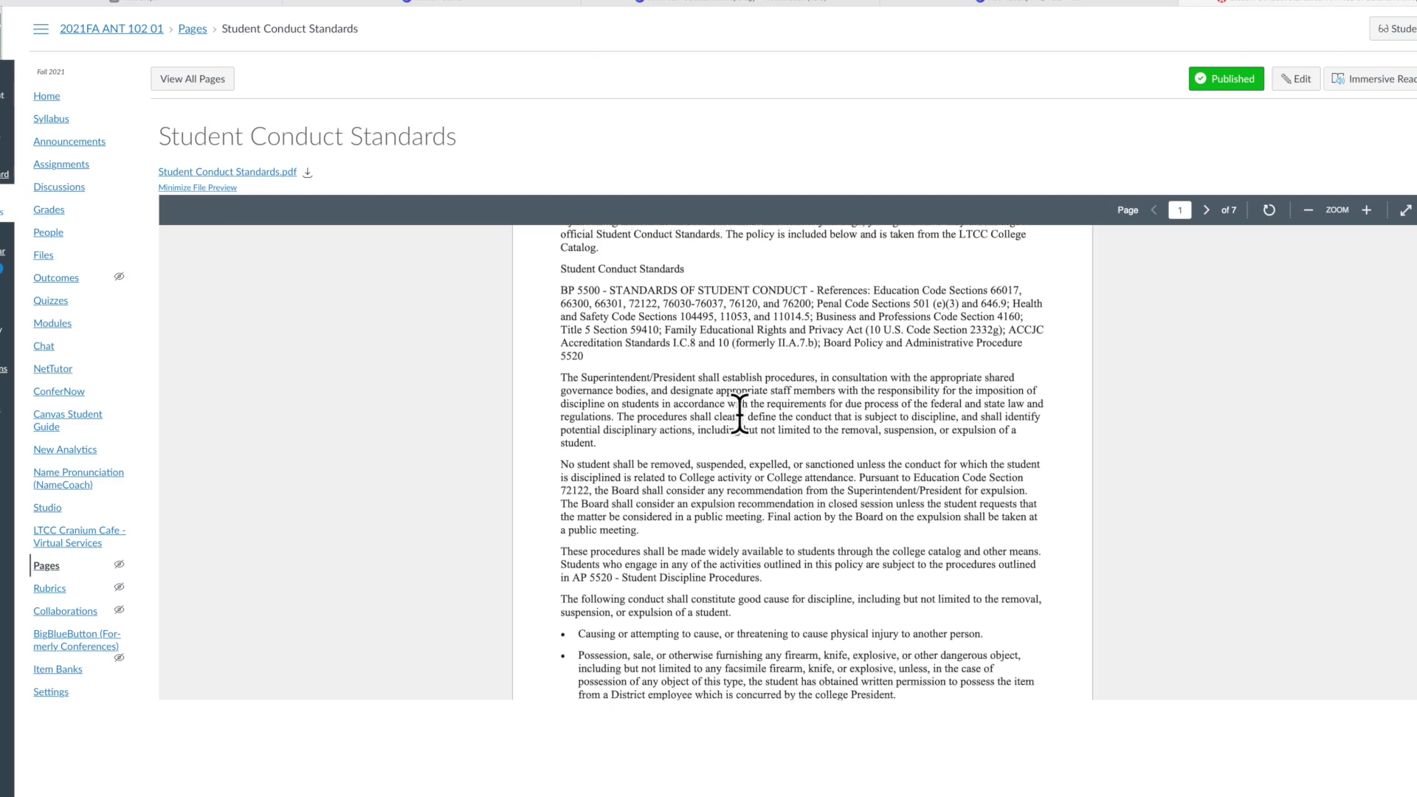
pyautogui.scroll(3, 740, 411)
pyautogui.scroll(-3, 640, 375)
pyautogui.scroll(-15, 639, 375)
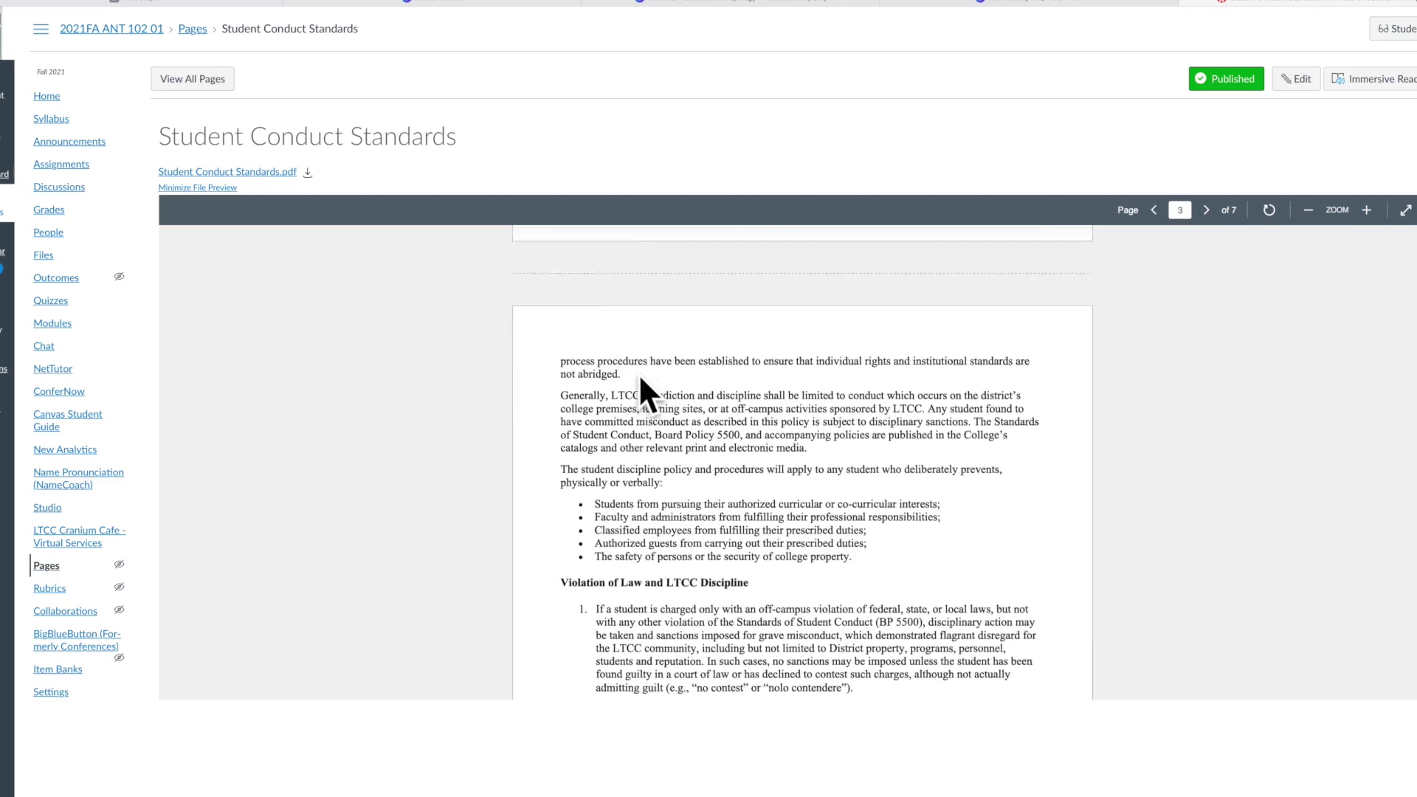
pyautogui.scroll(-10, 639, 374)
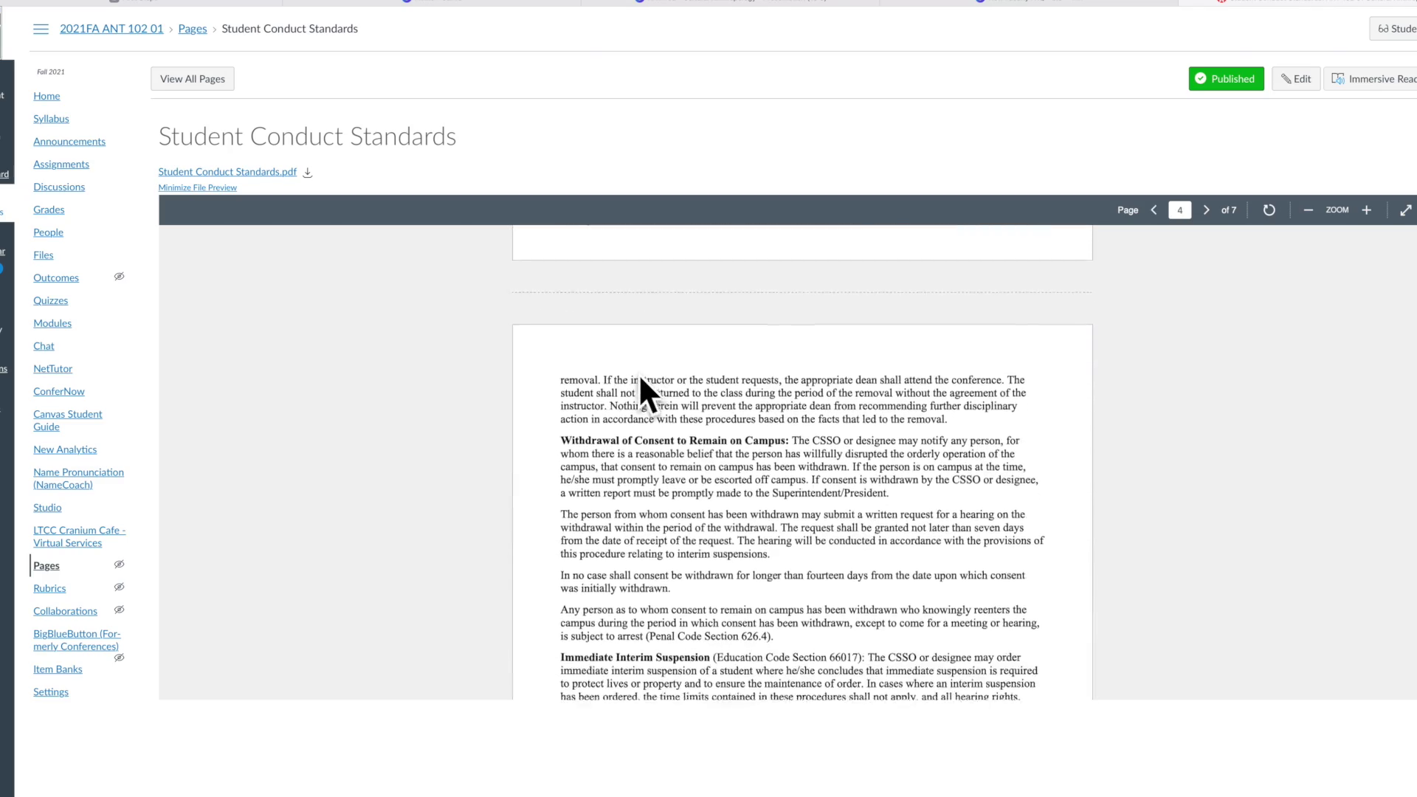
pyautogui.scroll(-15, 639, 373)
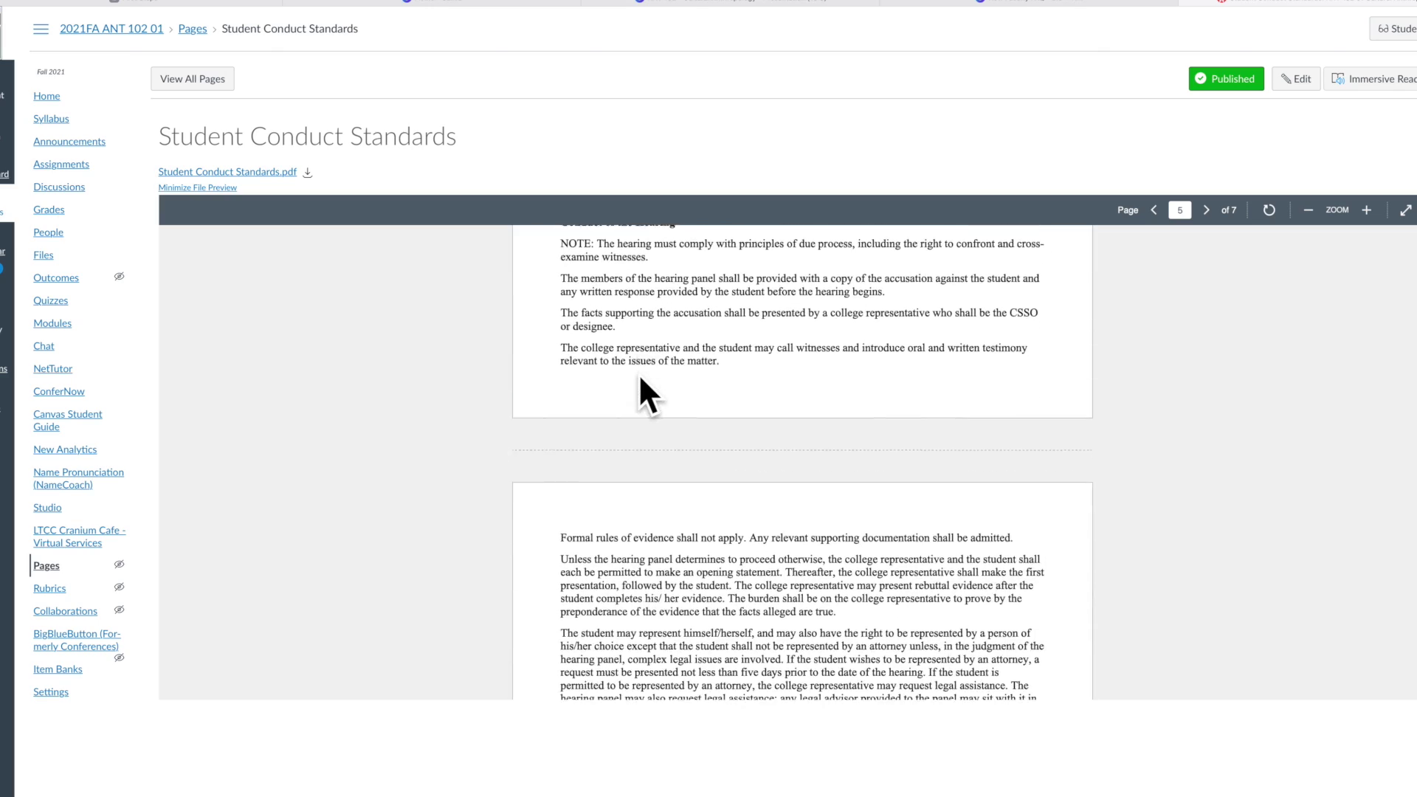
pyautogui.scroll(-10, 639, 374)
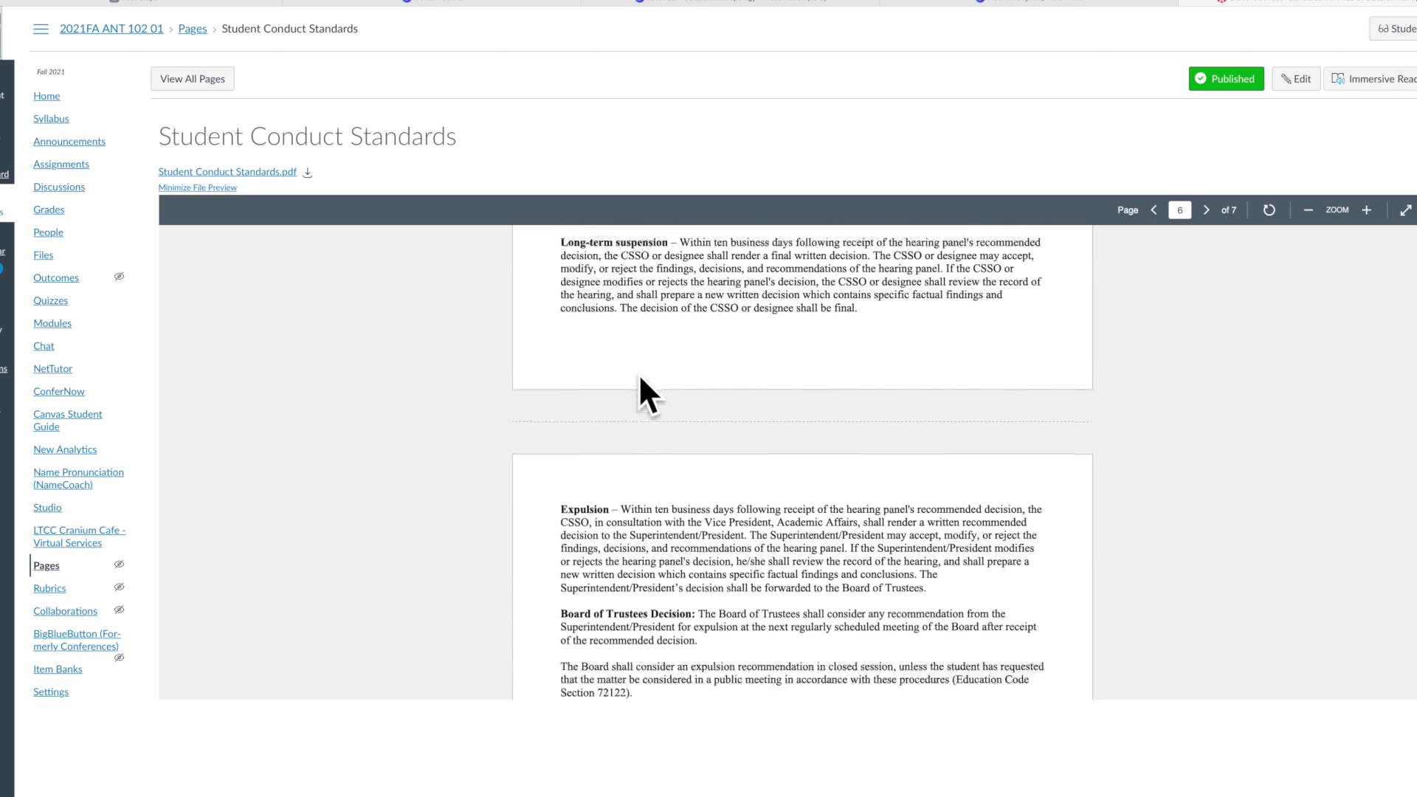
pyautogui.scroll(-2, 639, 374)
pyautogui.scroll(5, 639, 375)
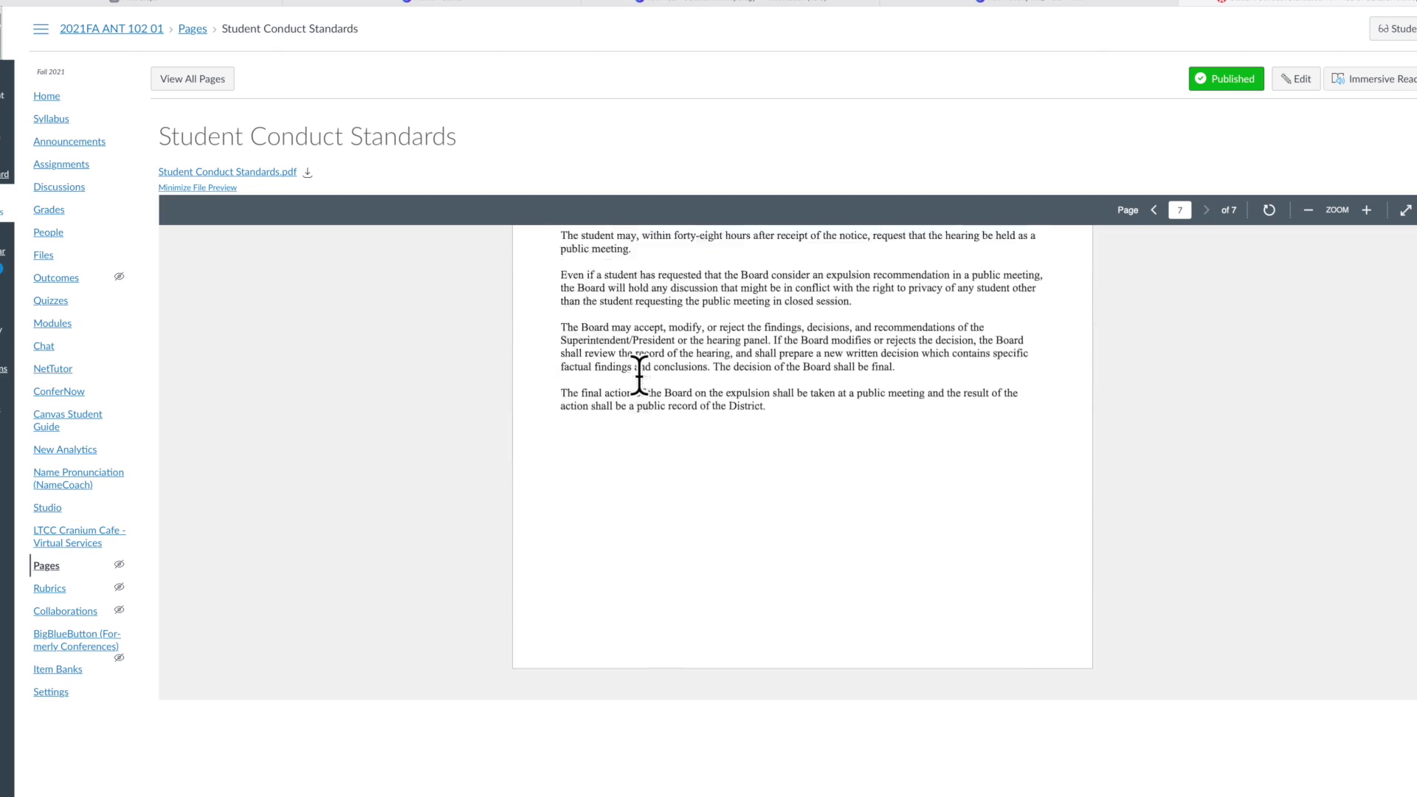
pyautogui.scroll(10, 639, 375)
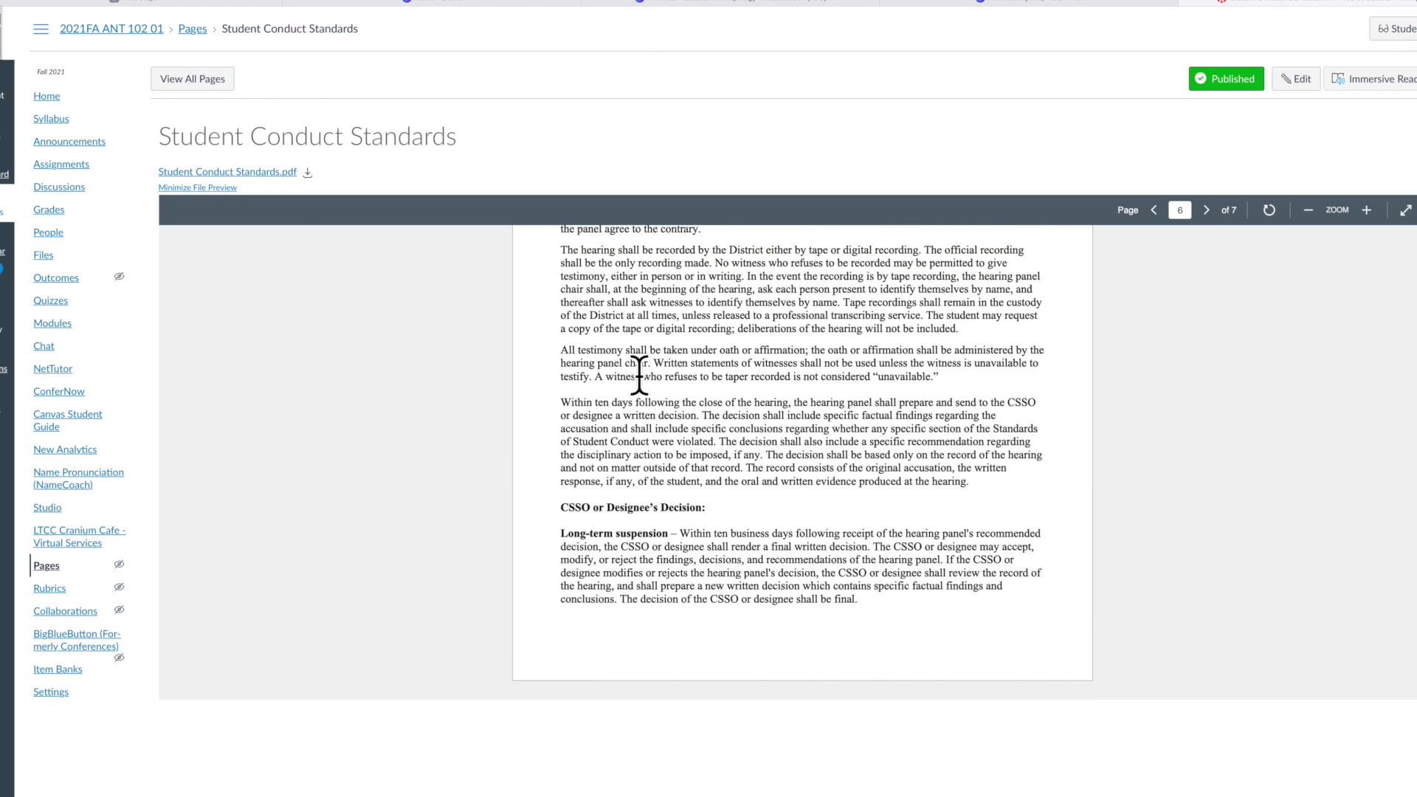
pyautogui.scroll(15, 825, 411)
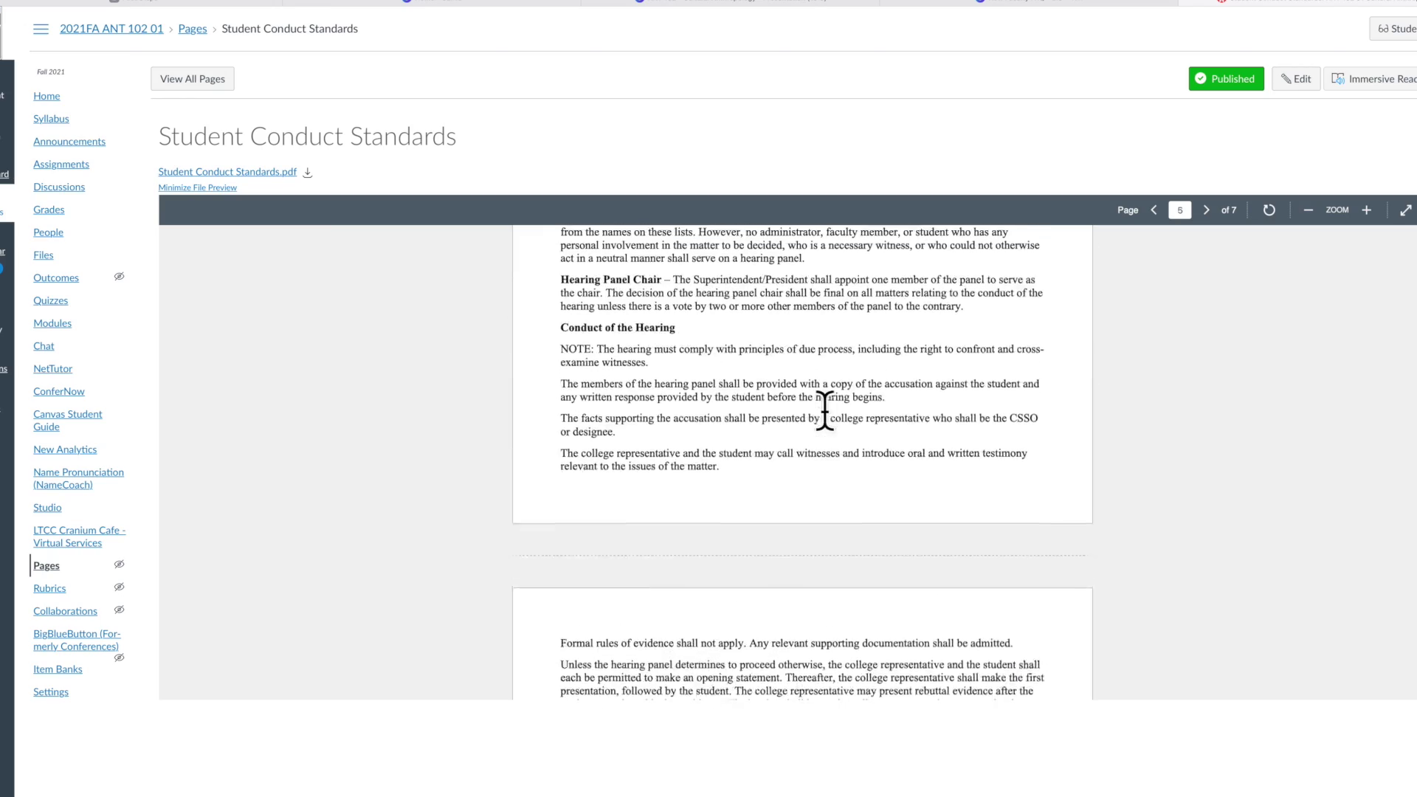
pyautogui.scroll(20, 824, 410)
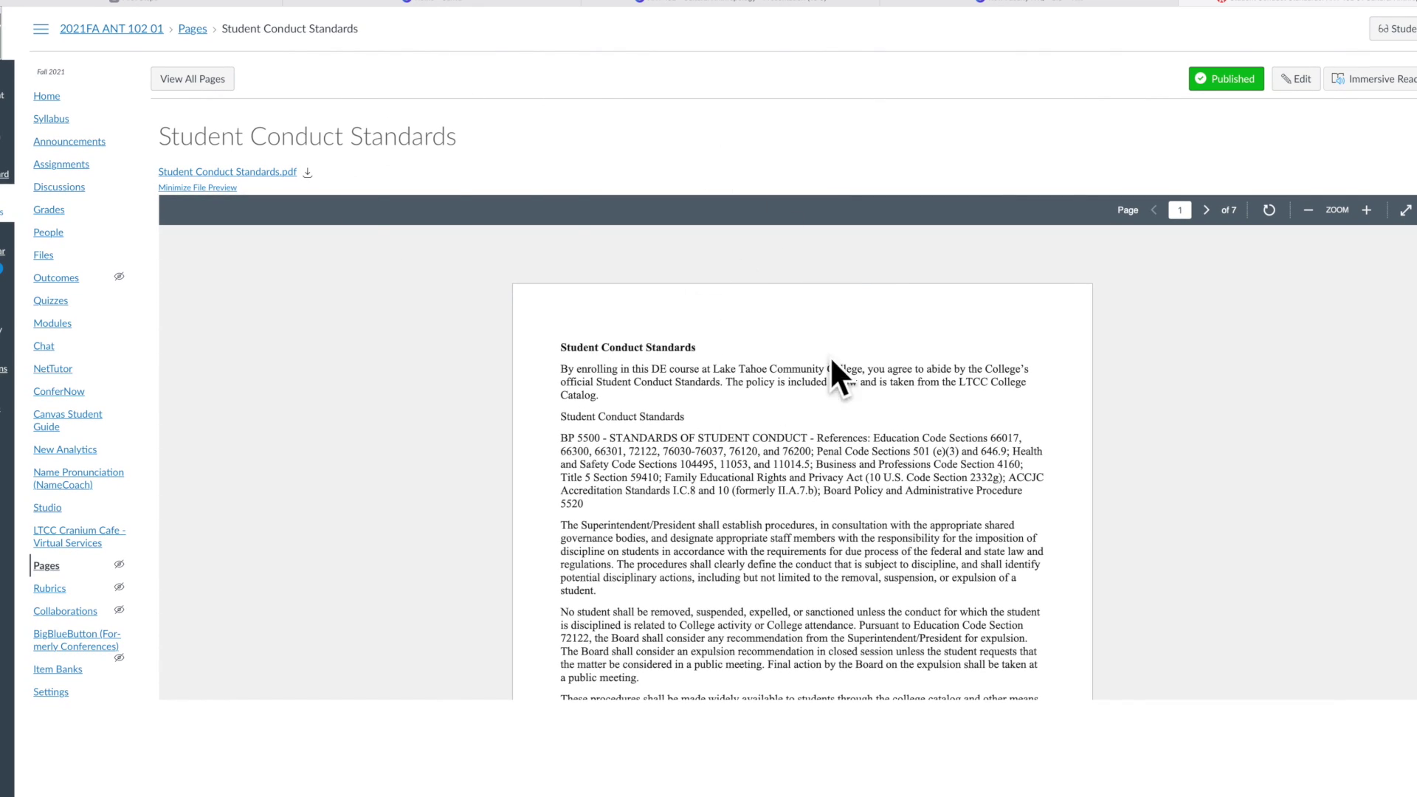
# - Open Canvas Commons and search shared resources for 'LTCC'
pyautogui.click(52, 325)
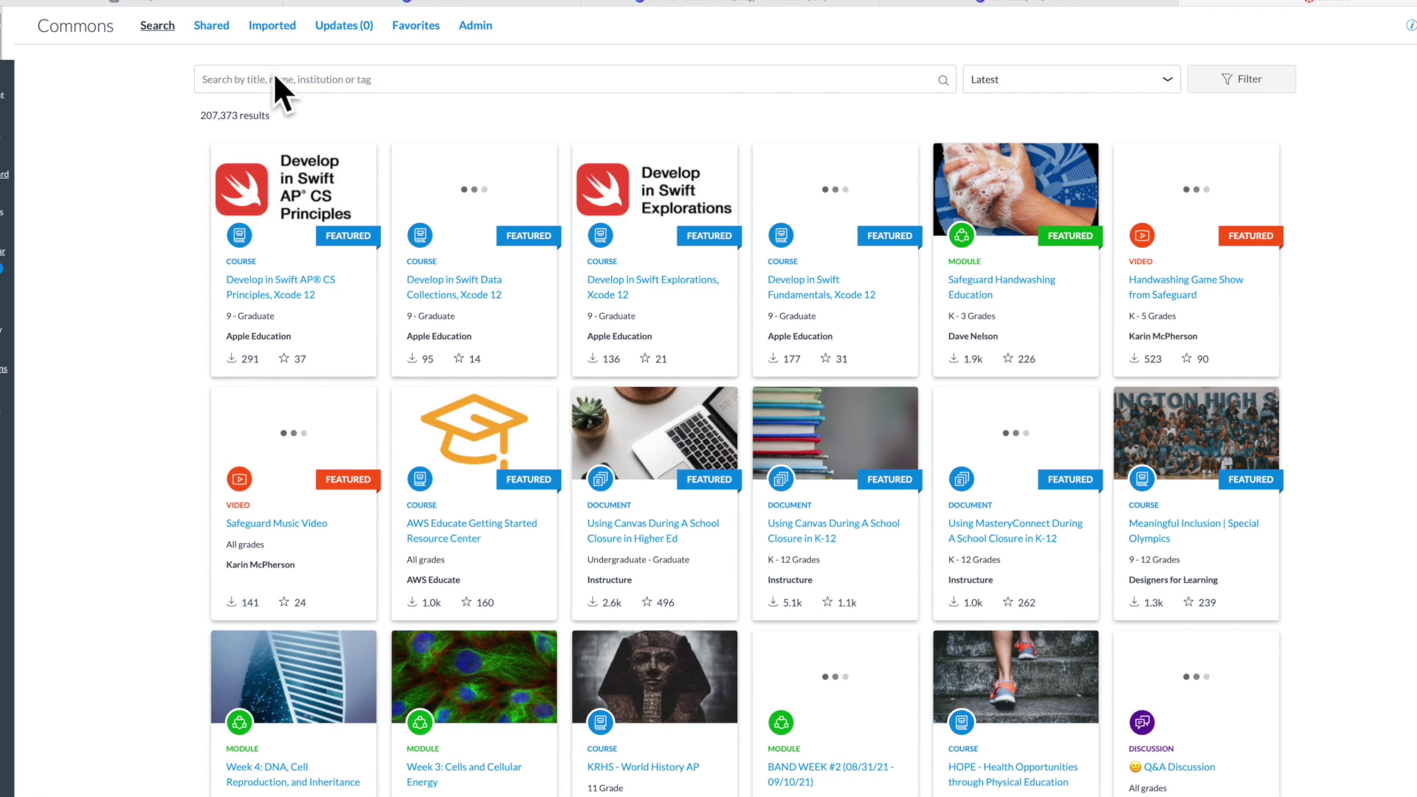
pyautogui.click(280, 73)
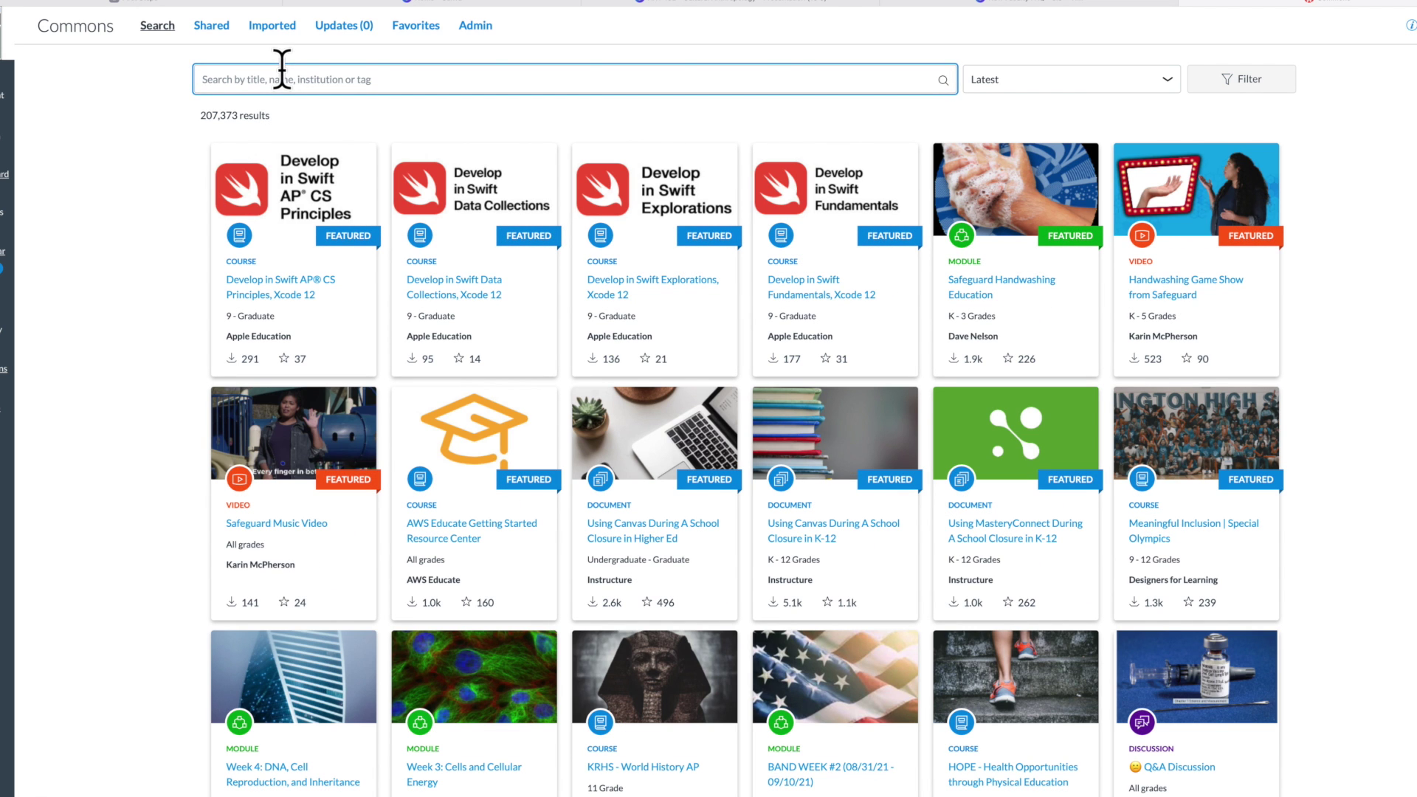
pyautogui.write('LTCC')
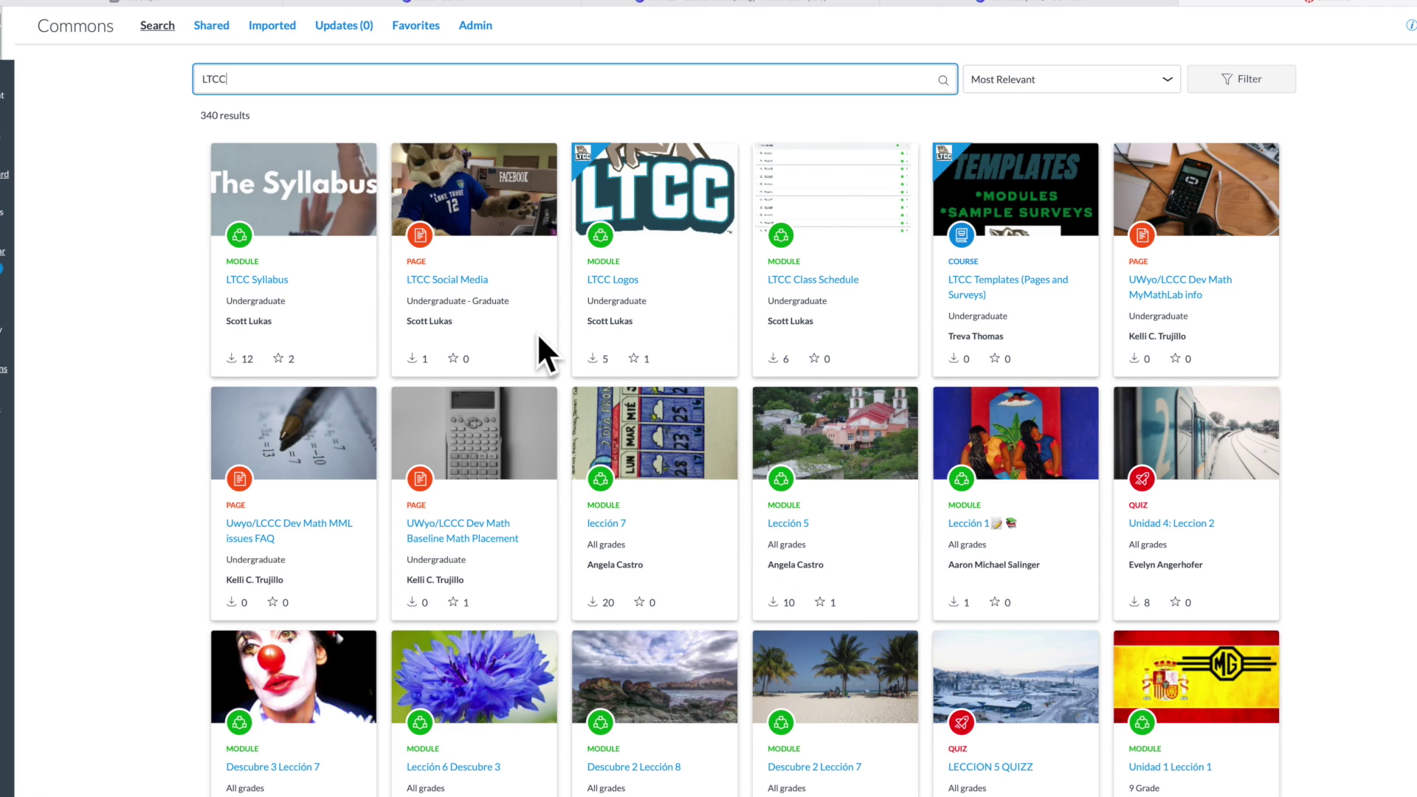
# - Open the LTCC Syllabus module and preview its LTCC Student Behavior Policy page
pyautogui.click(258, 280)
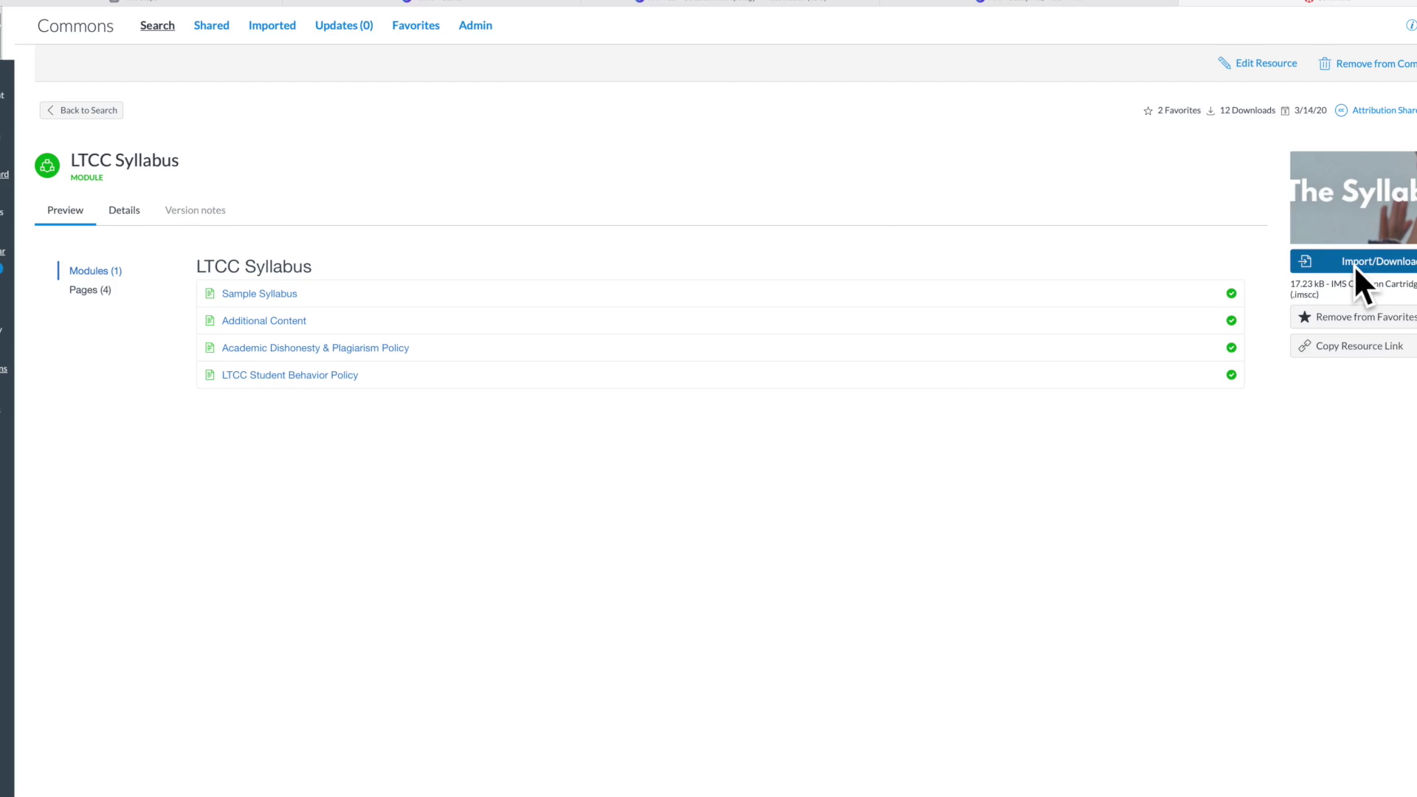
pyautogui.click(303, 375)
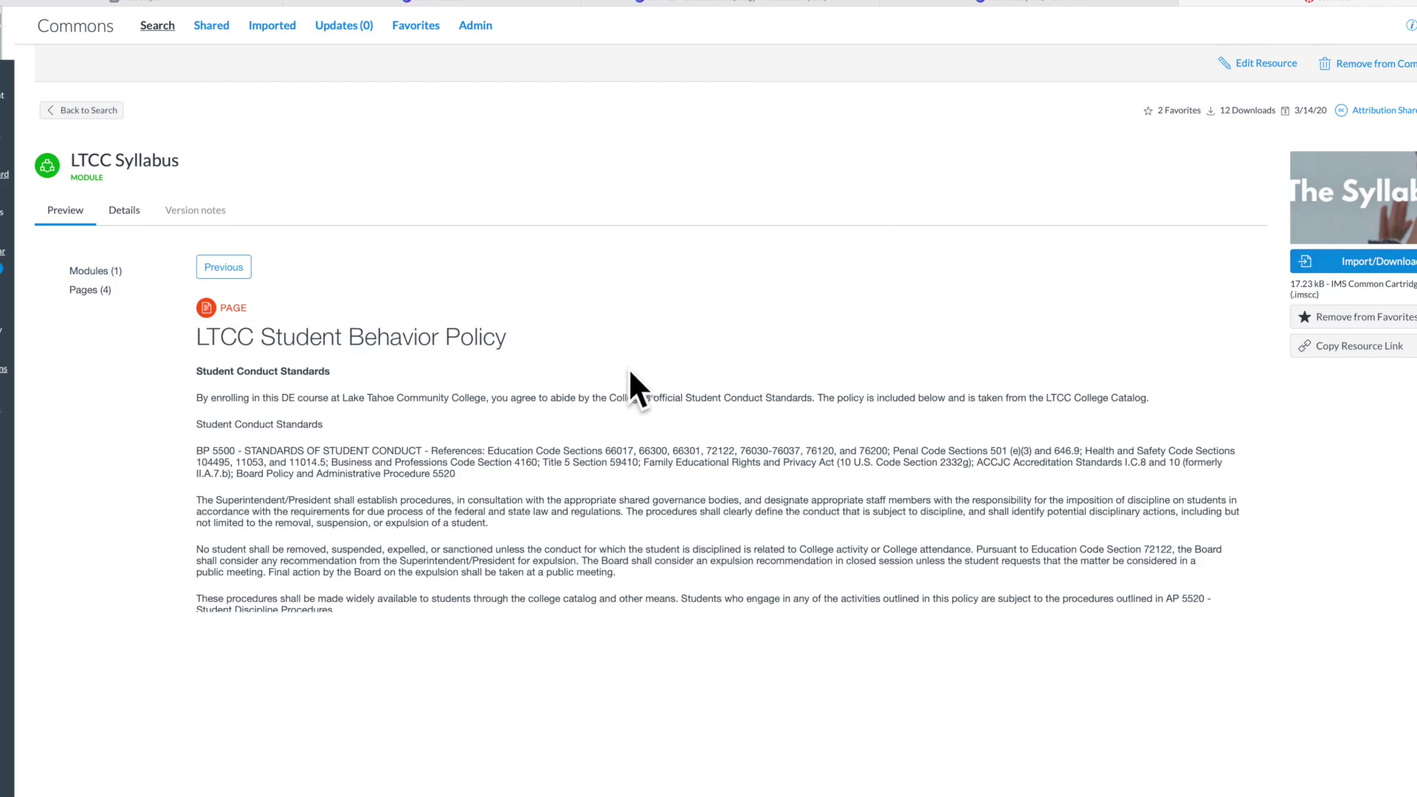
pyautogui.scroll(-3, 676, 376)
pyautogui.scroll(-15, 676, 378)
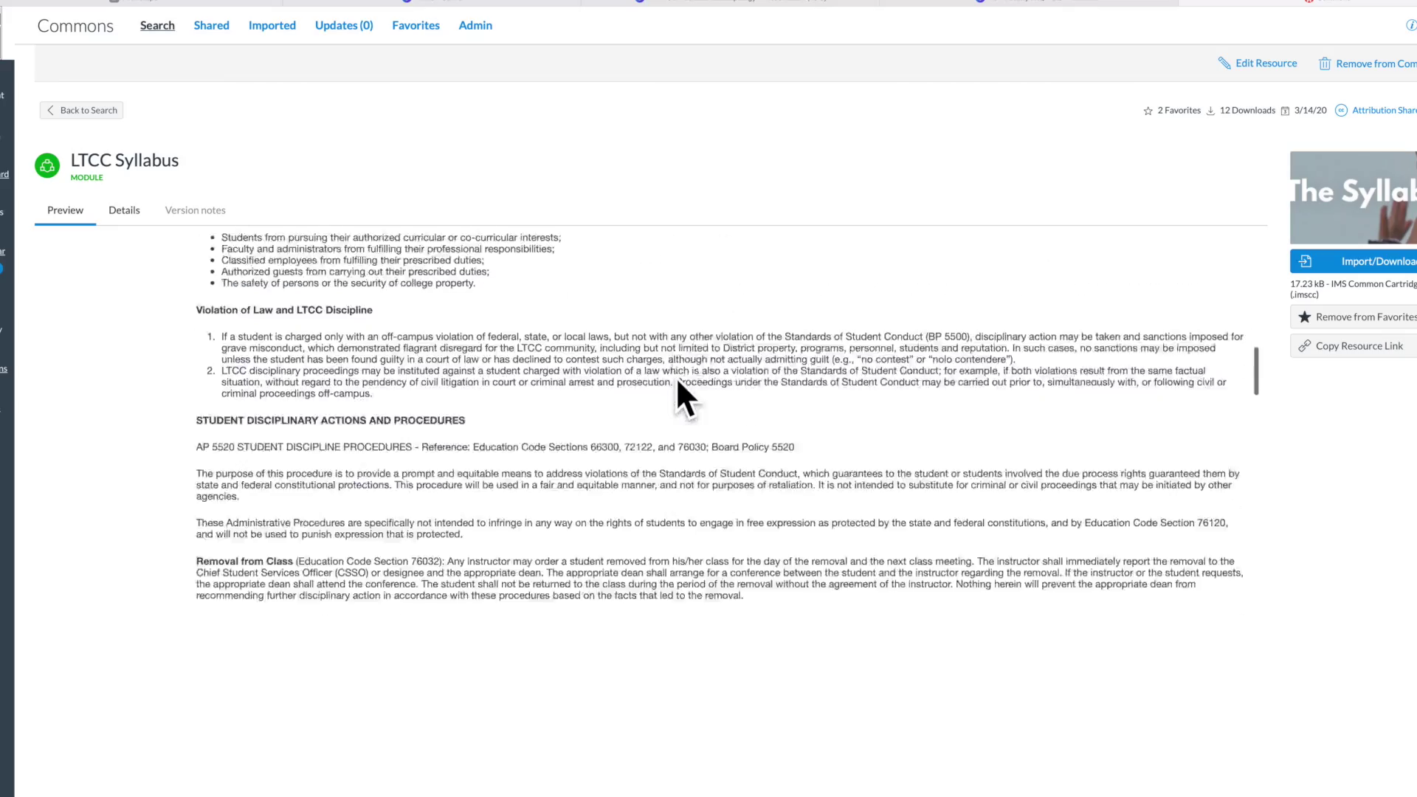
pyautogui.scroll(15, 676, 377)
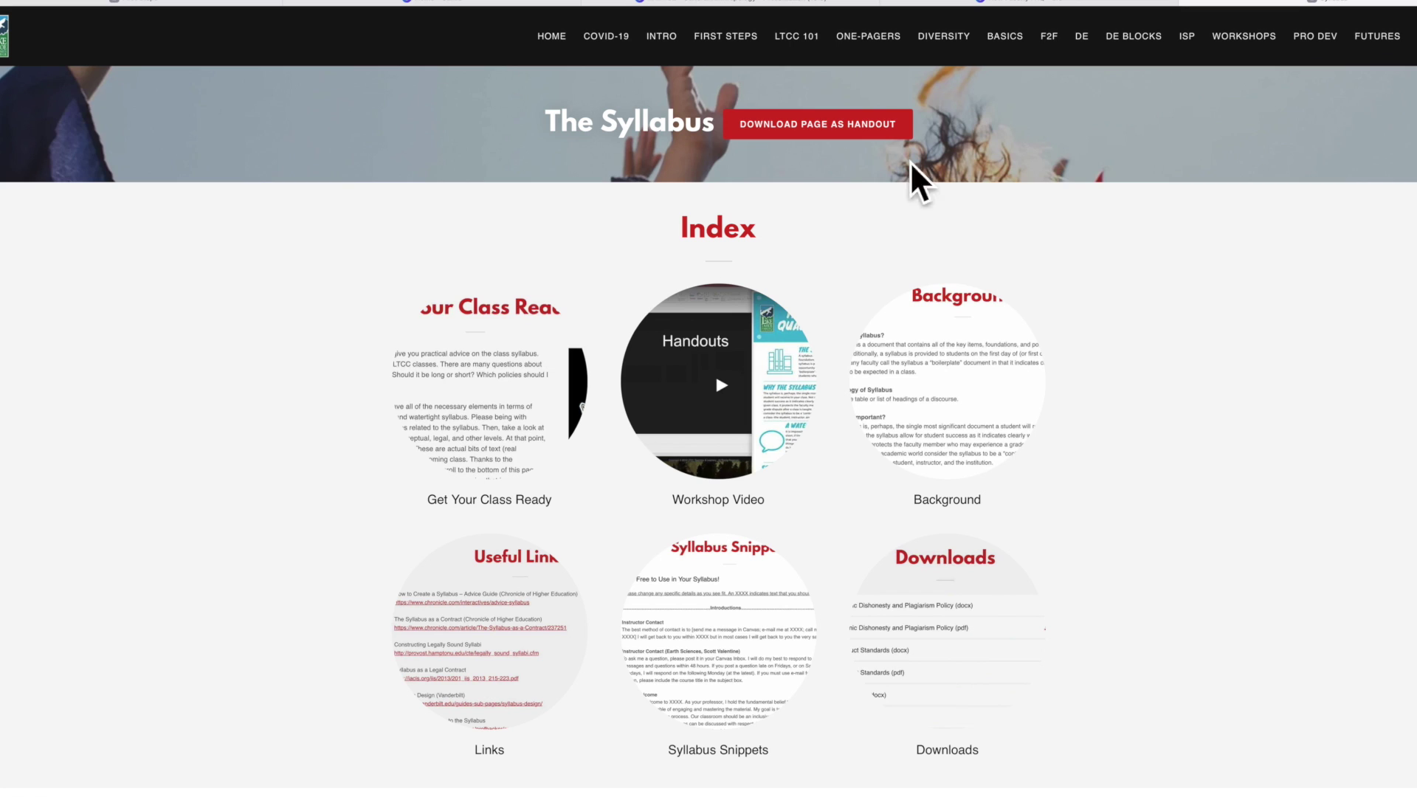
# - Open Syllabus Snippets from The Syllabus index and browse the Introductions, Lifestyle, Technology and Miscellaneous snippets
pyautogui.click(727, 635)
pyautogui.scroll(-3, 947, 503)
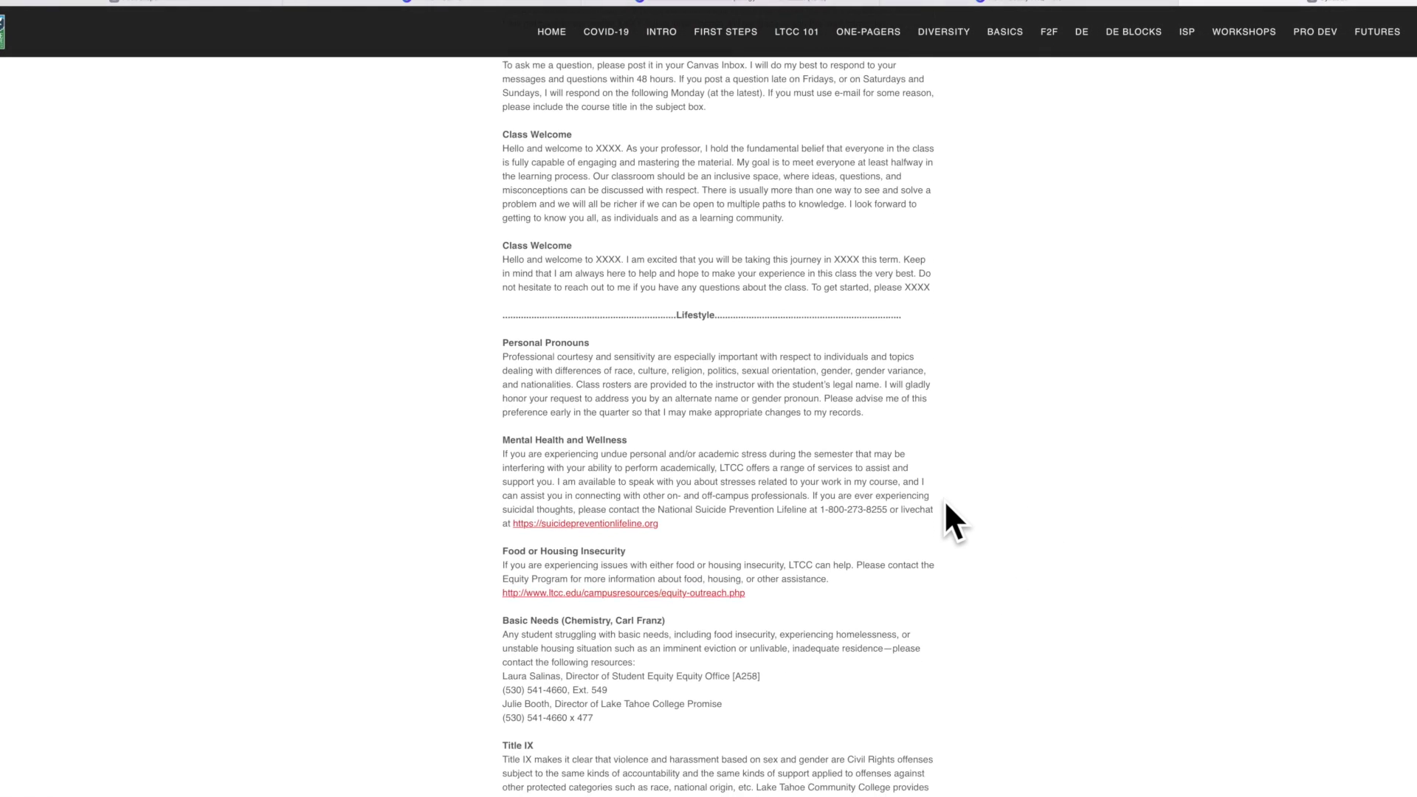
pyautogui.scroll(-12, 945, 504)
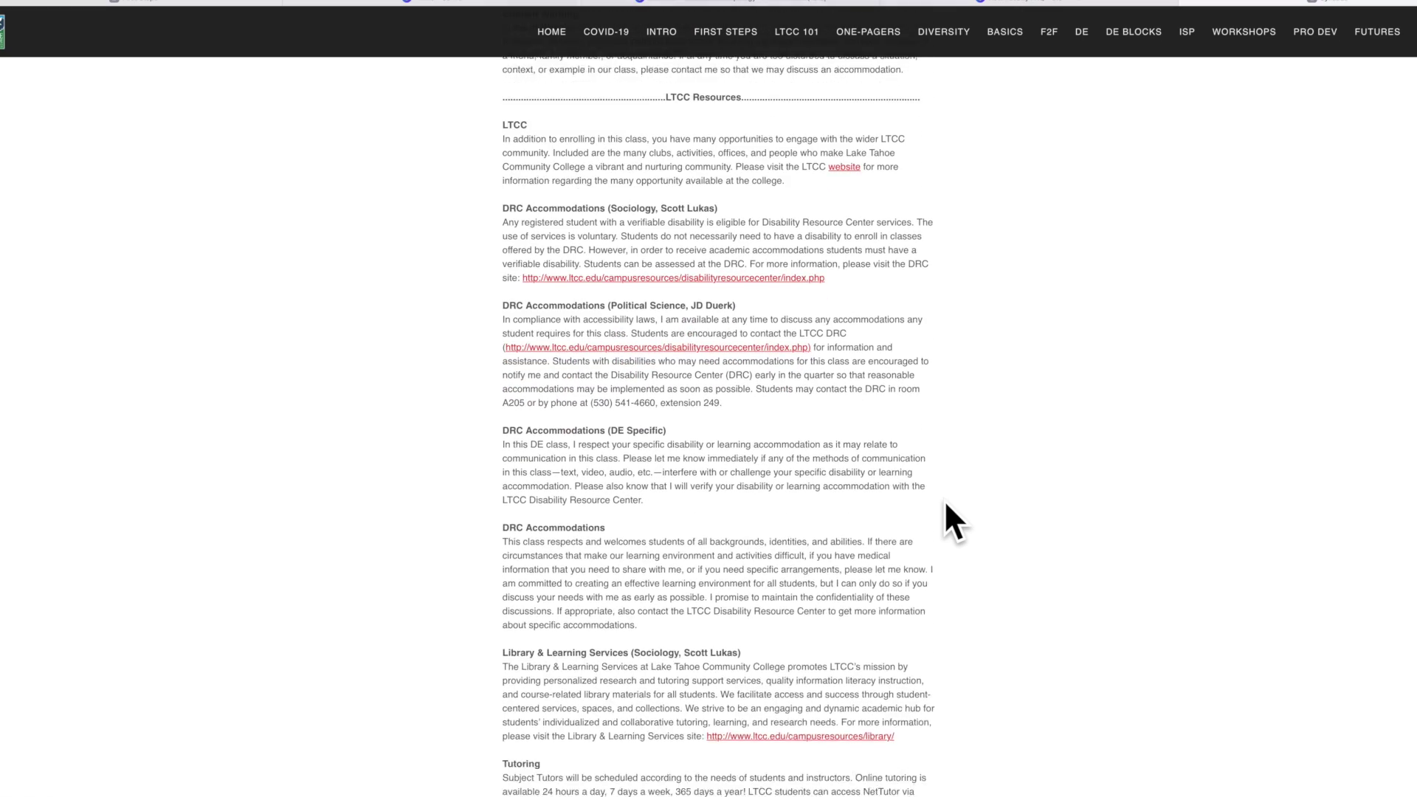
pyautogui.scroll(-12, 946, 504)
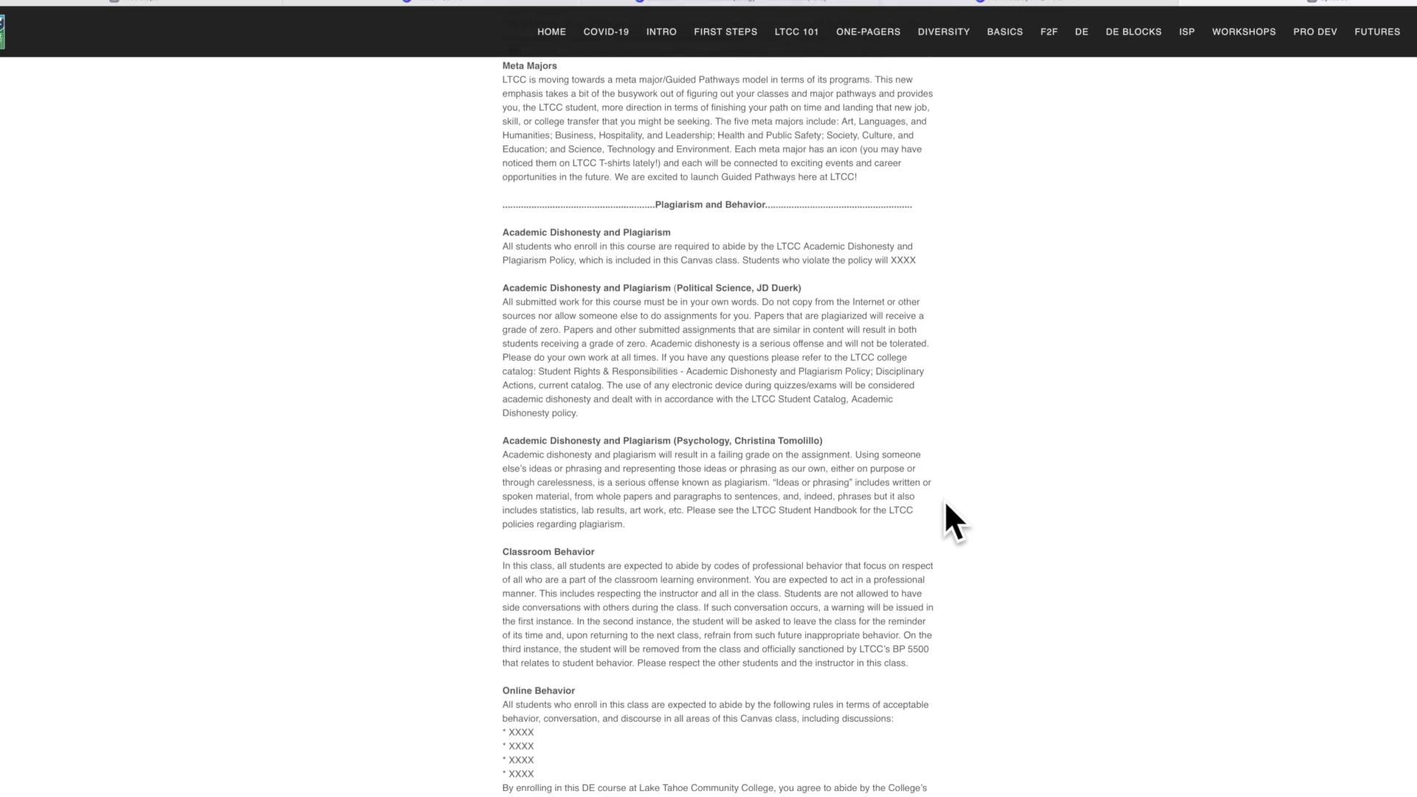
pyautogui.scroll(-3, 649, 253)
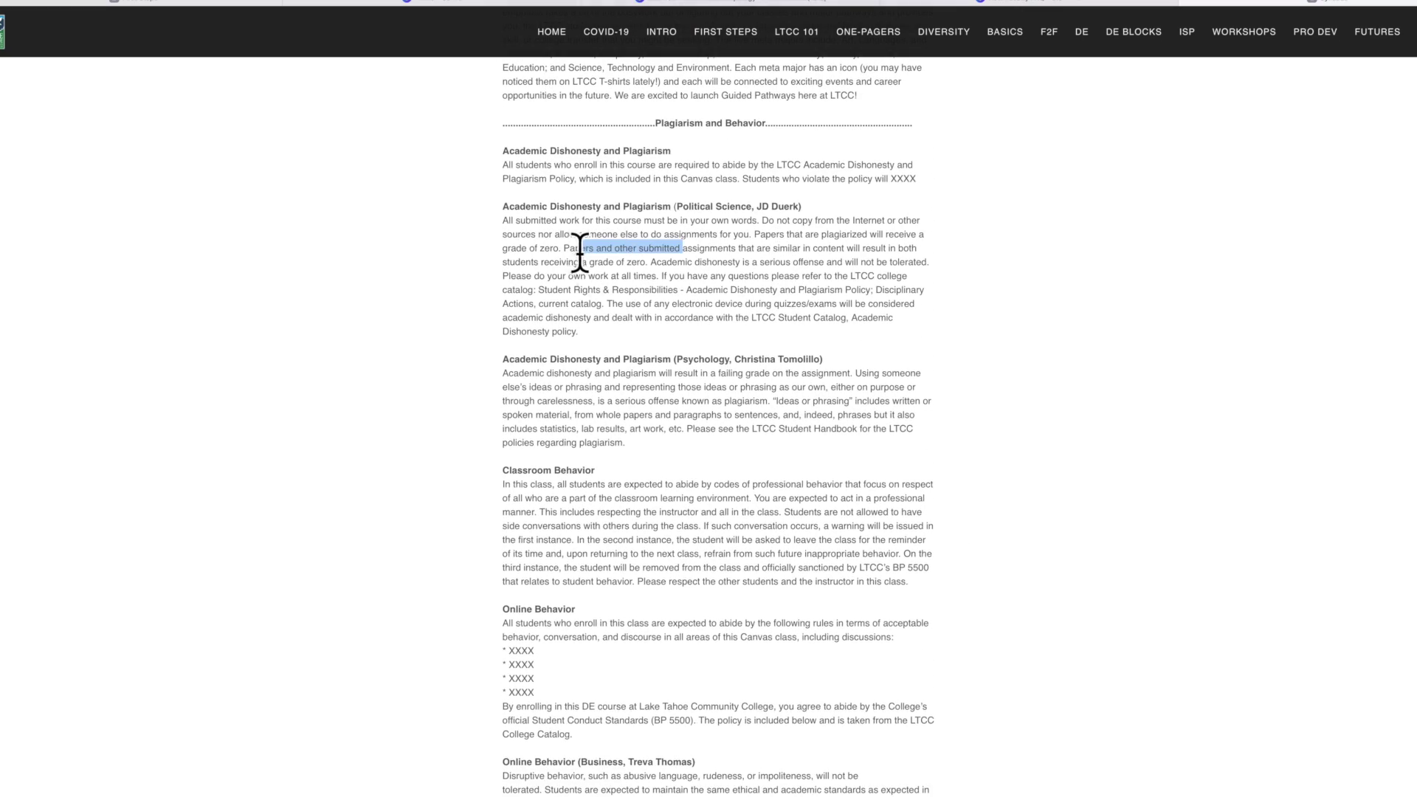
pyautogui.scroll(-2, 726, 316)
pyautogui.scroll(-8, 640, 345)
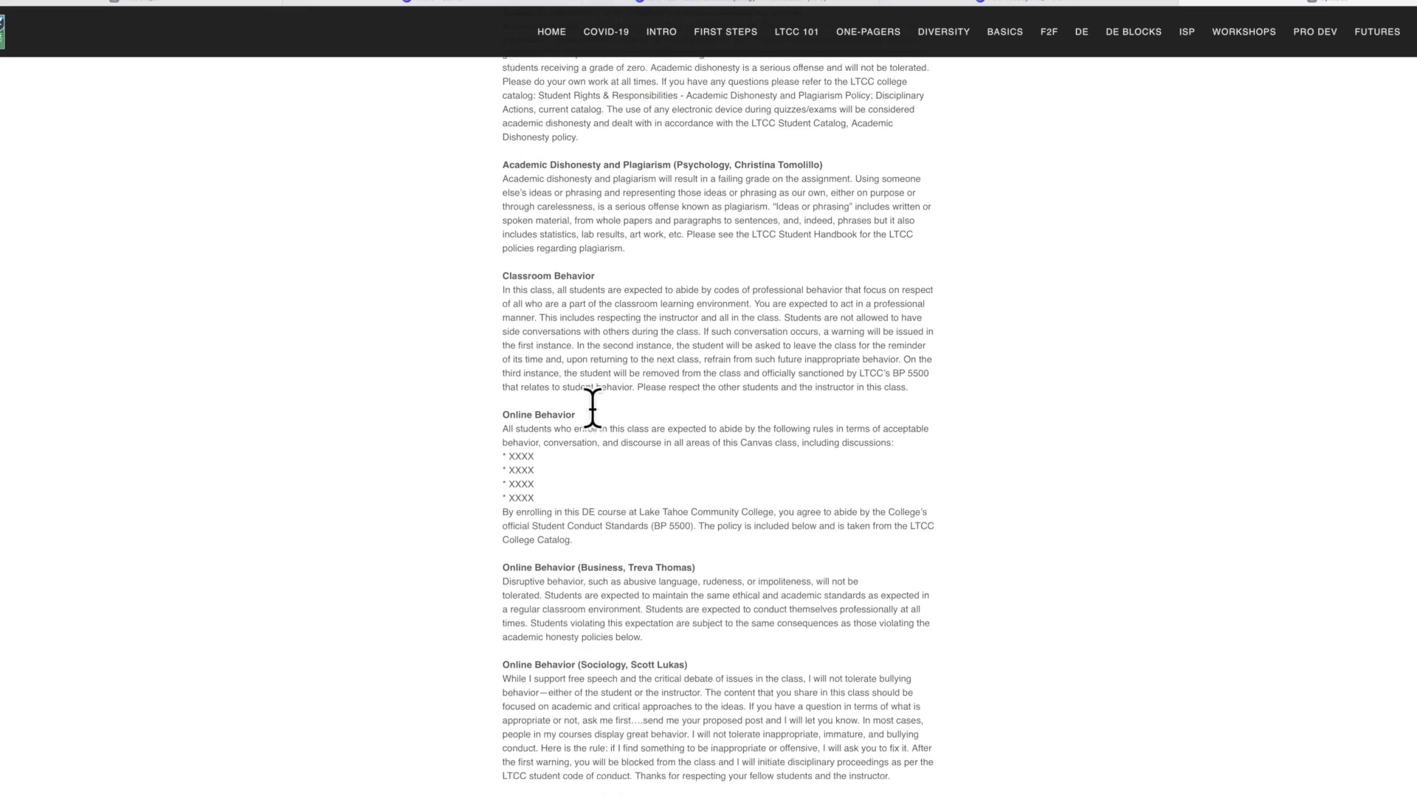
pyautogui.scroll(-10, 706, 441)
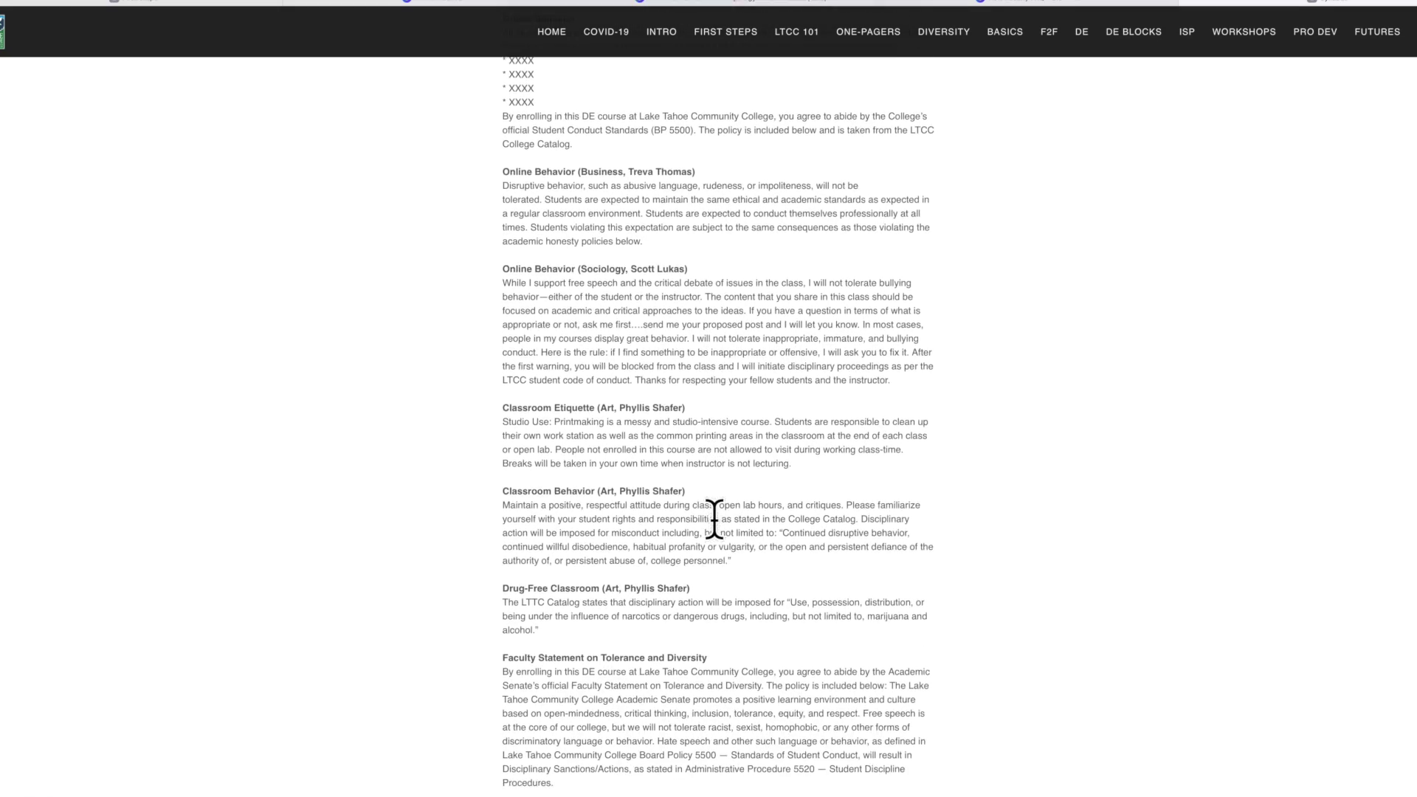
pyautogui.scroll(-5, 567, 396)
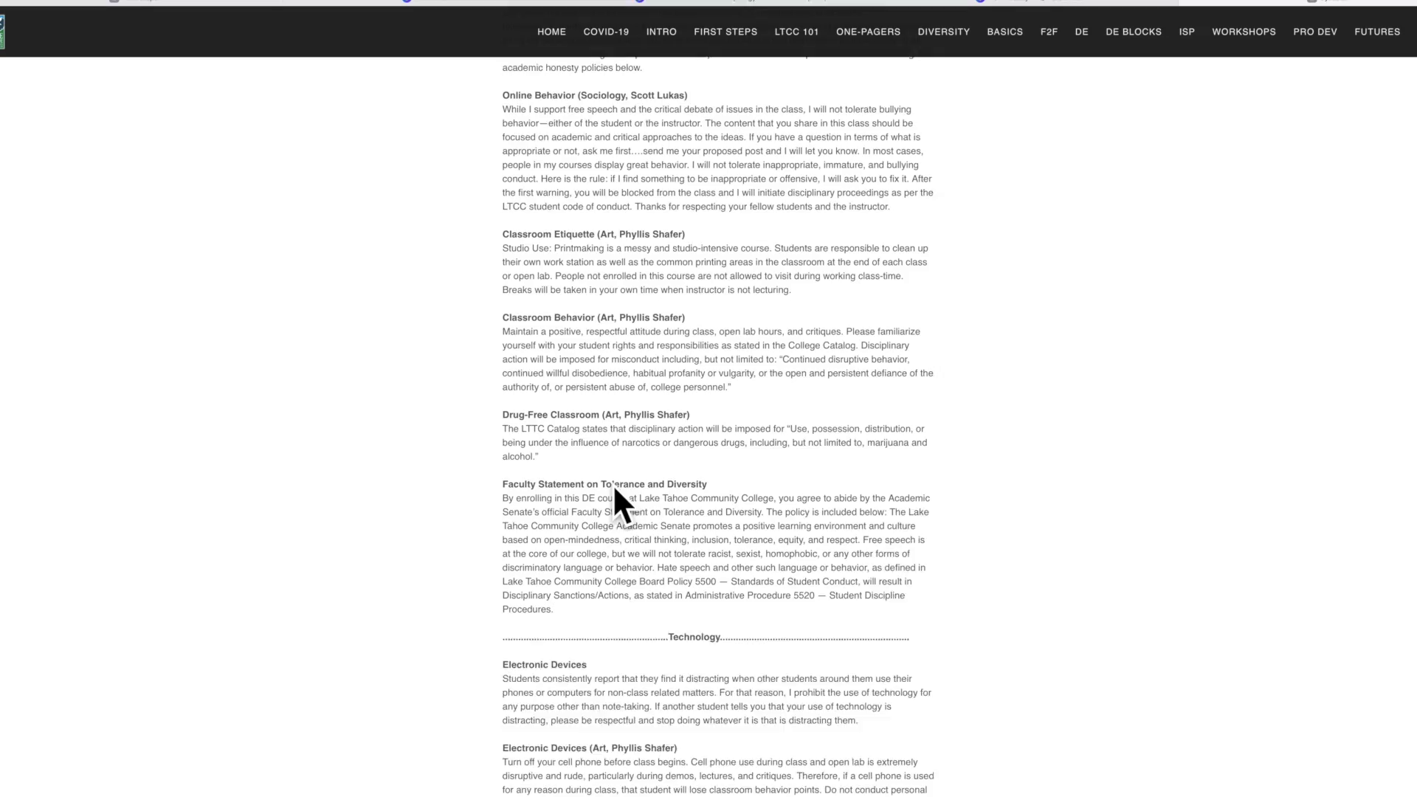
pyautogui.scroll(-20, 609, 386)
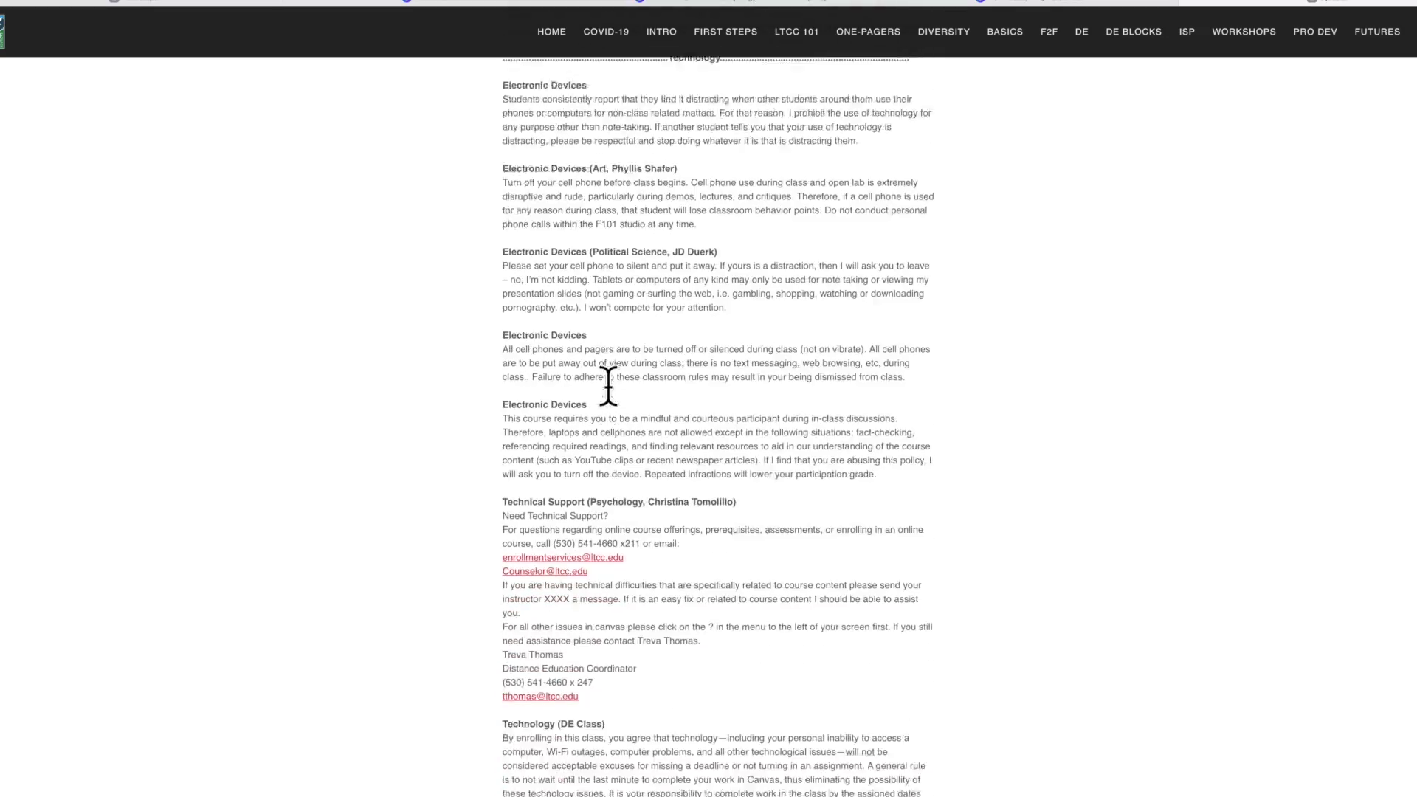
pyautogui.scroll(-20, 608, 385)
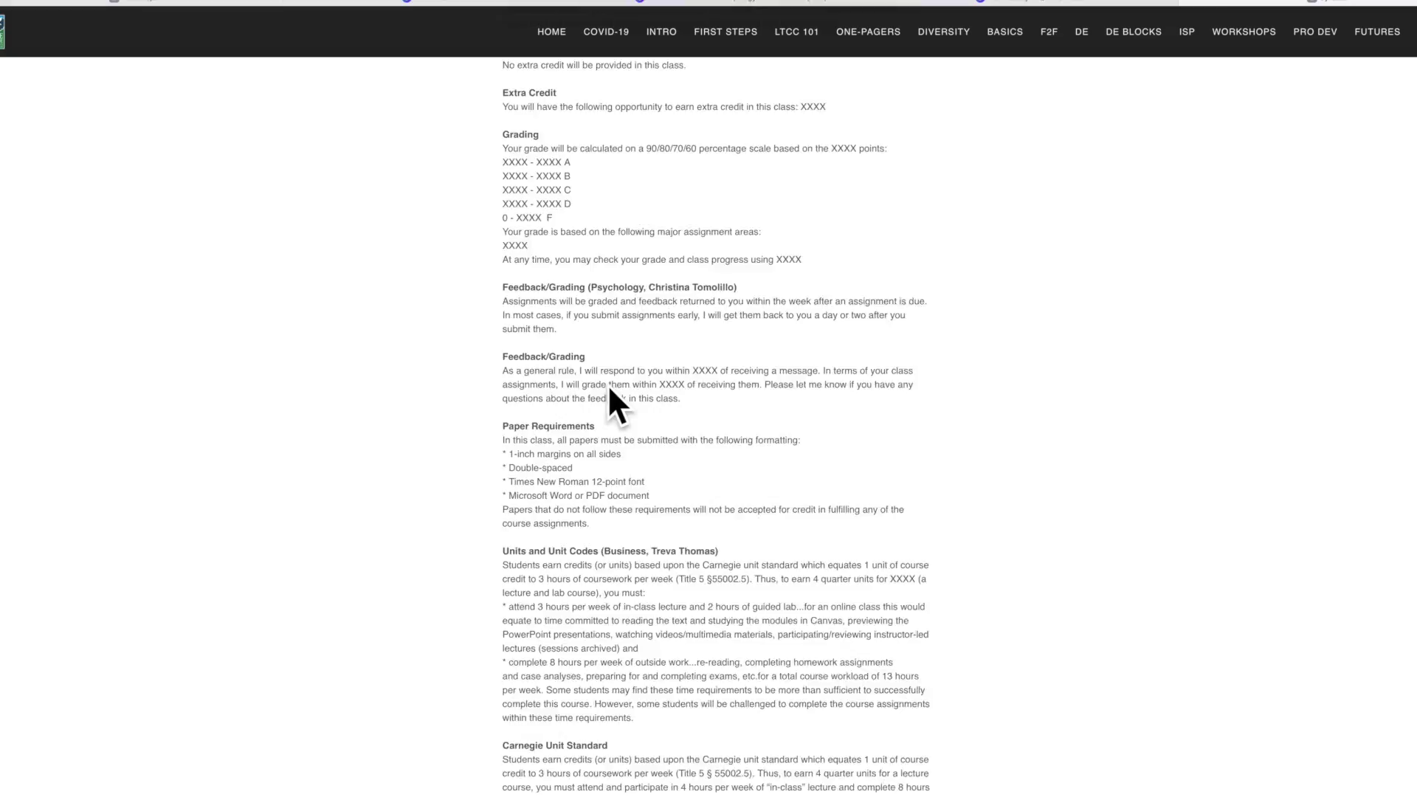
pyautogui.scroll(-20, 608, 386)
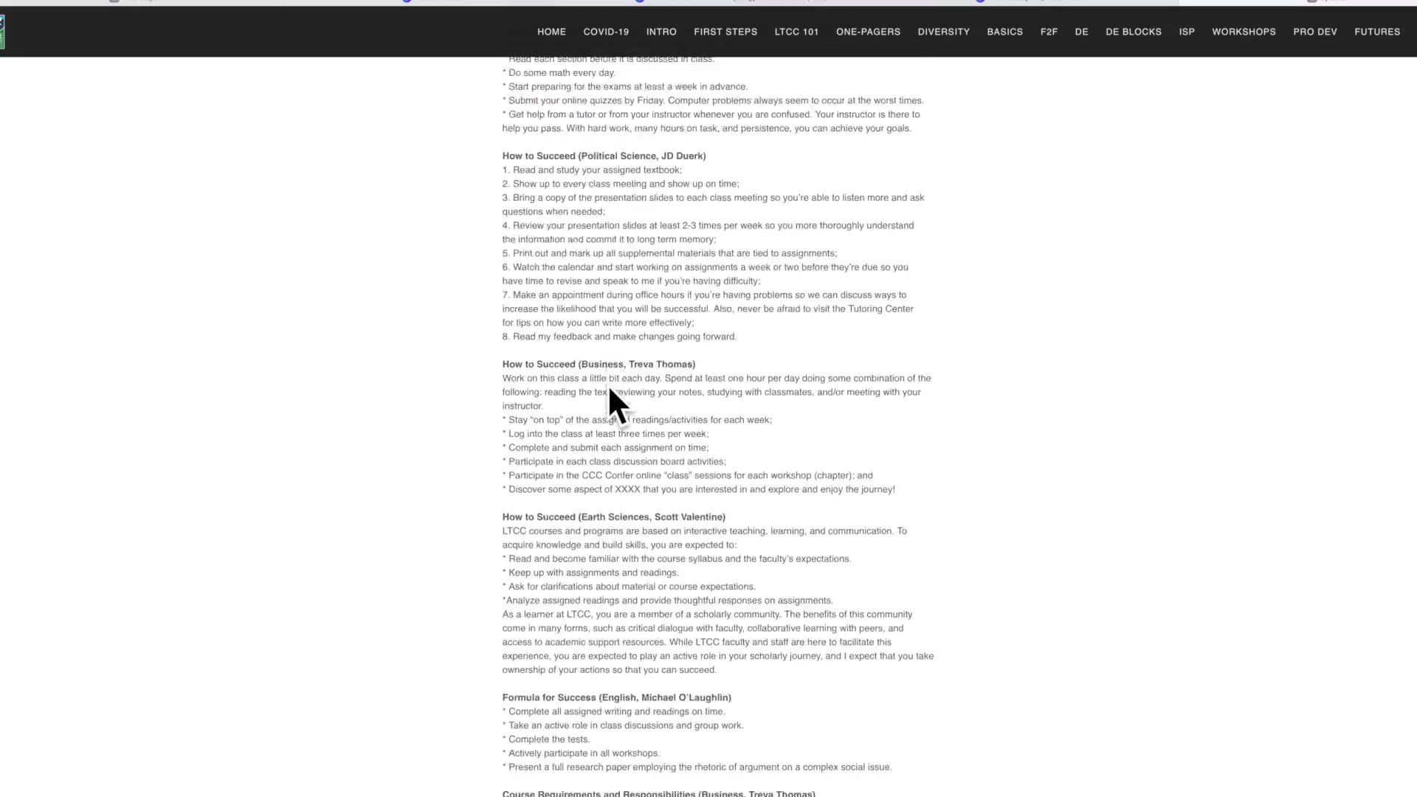
pyautogui.scroll(-3, 609, 384)
pyautogui.scroll(20, 609, 385)
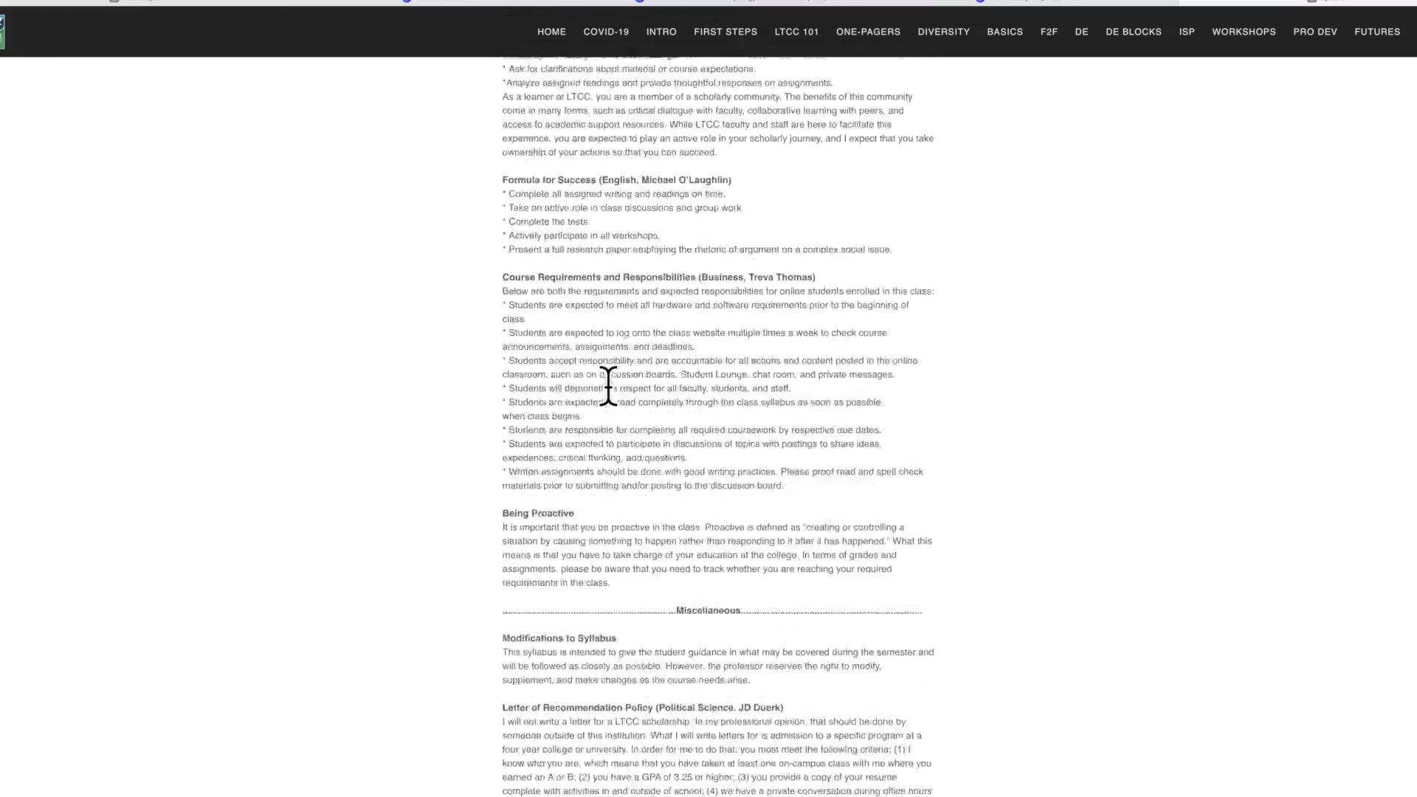
pyautogui.scroll(20, 608, 385)
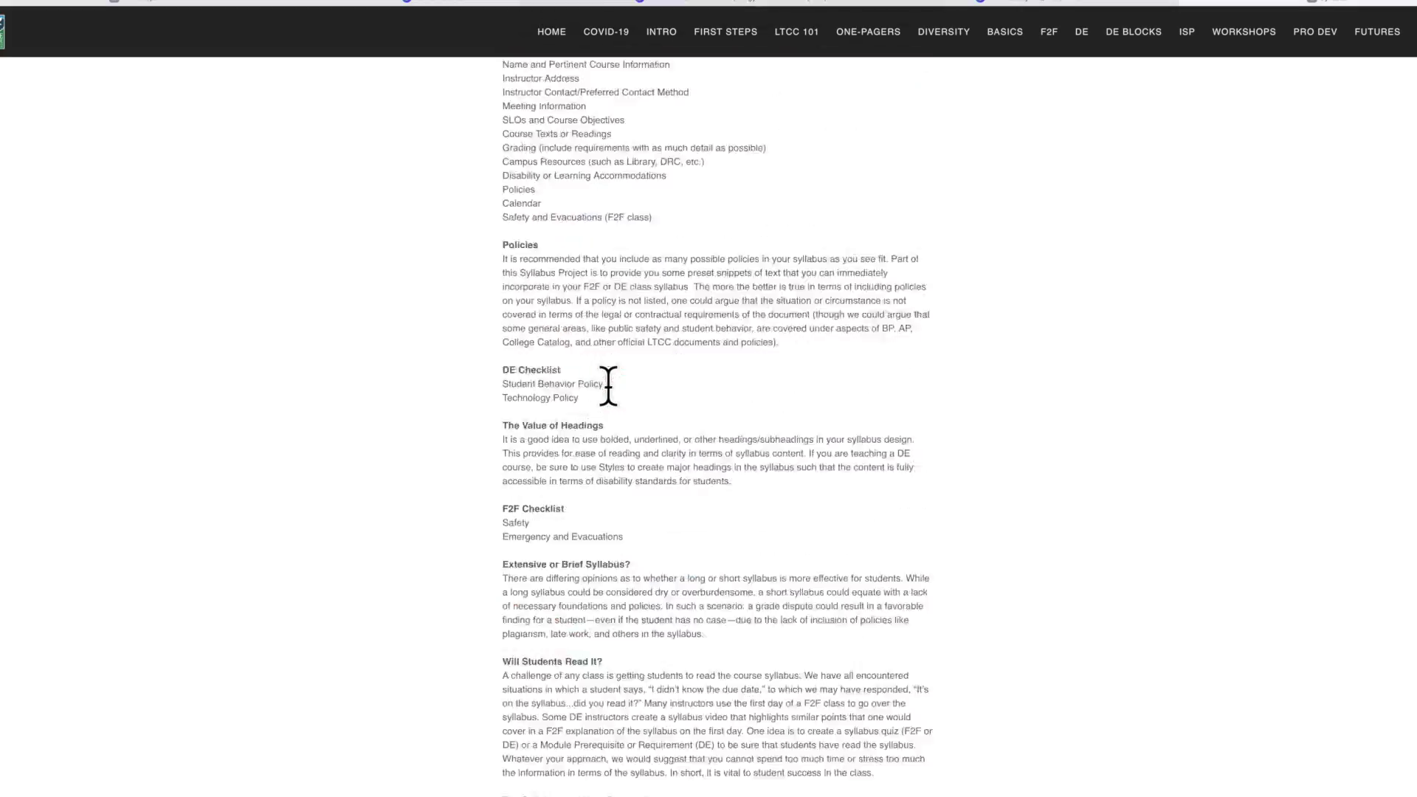
pyautogui.scroll(-20, 608, 386)
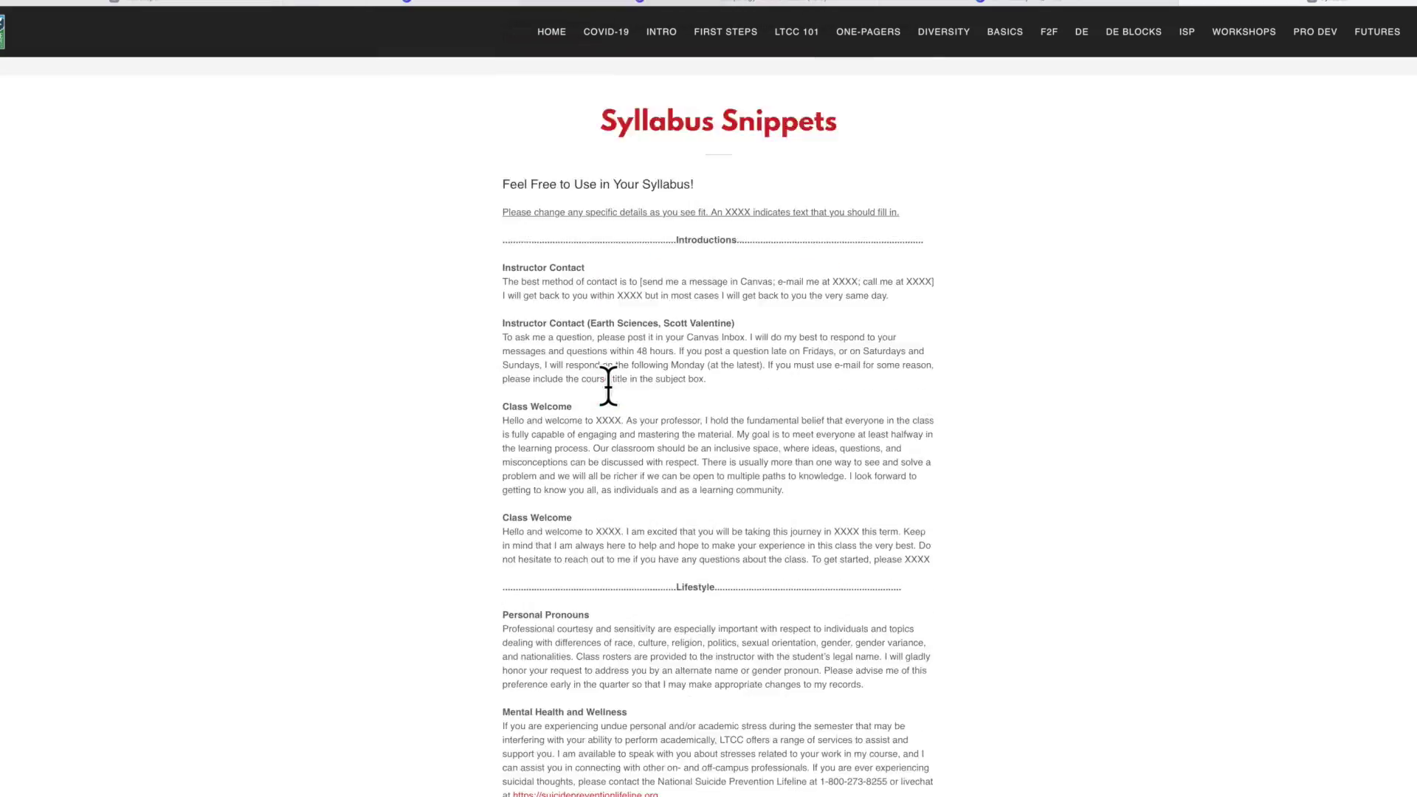
pyautogui.scroll(-20, 608, 385)
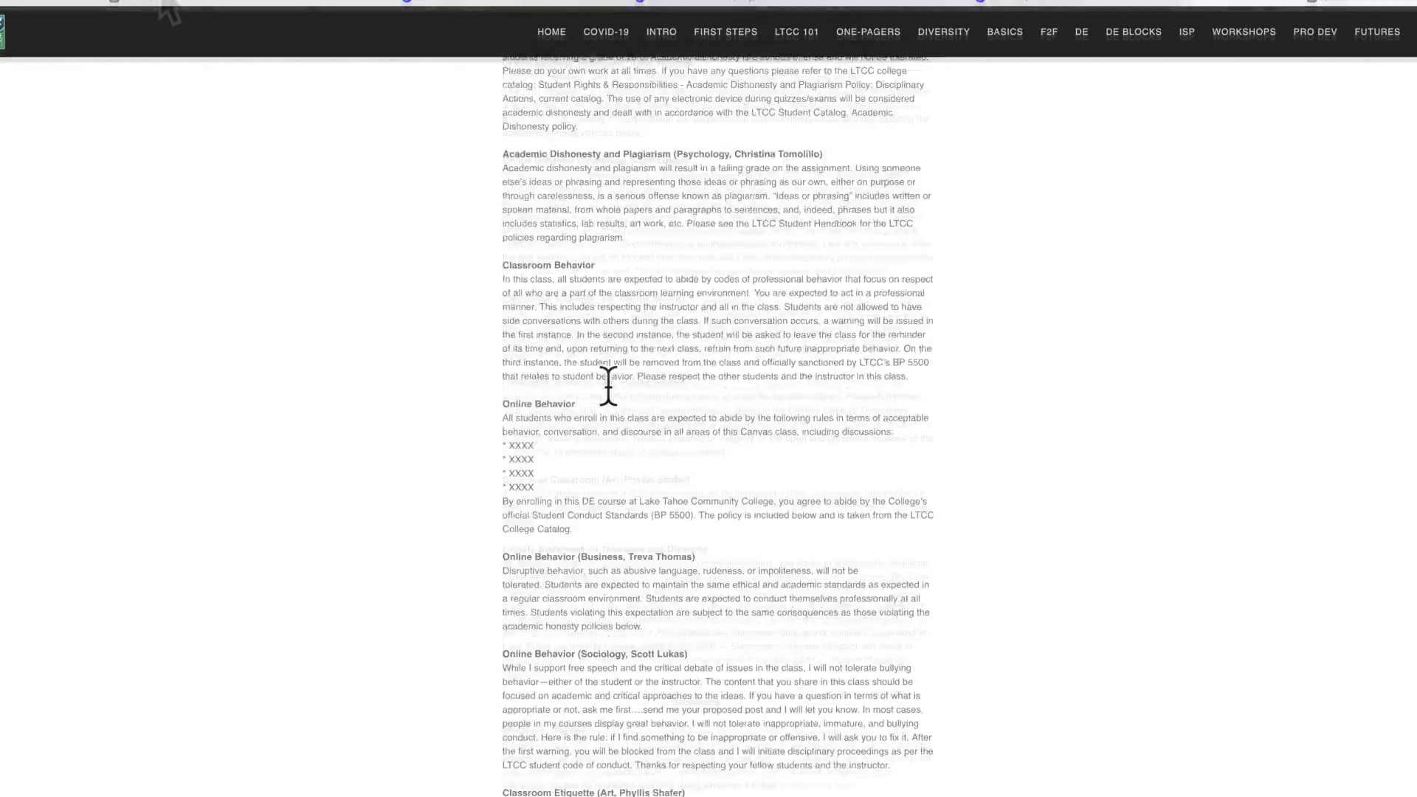